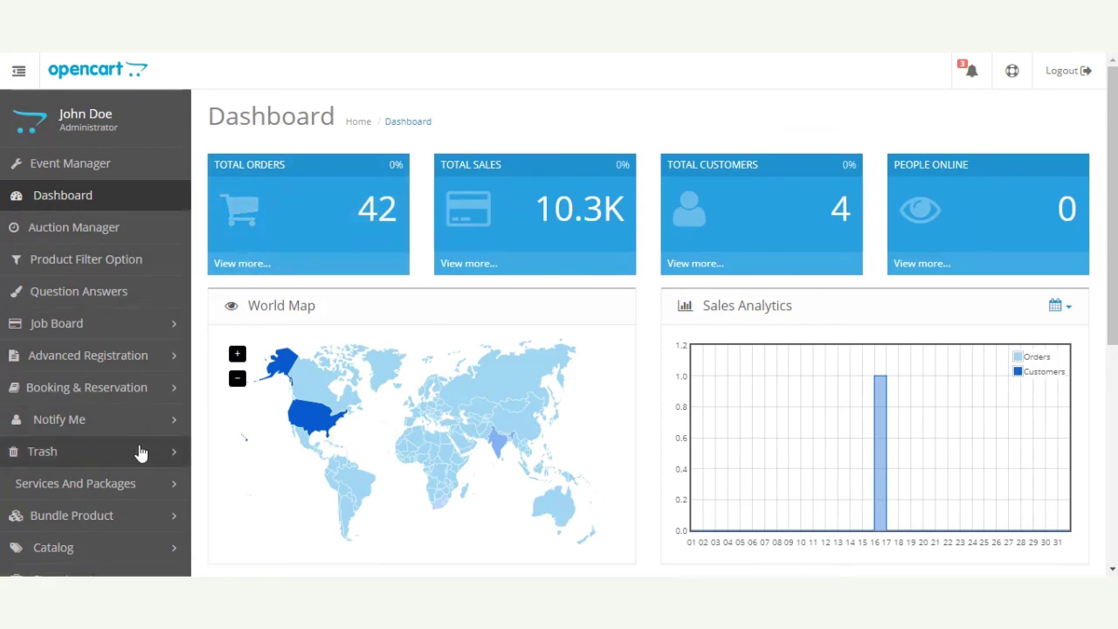
Open the list of shipping extensions in the store administration
{"action": "scroll", "coordinate": [187, 379], "scroll_direction": "down", "scroll_amount": 4}
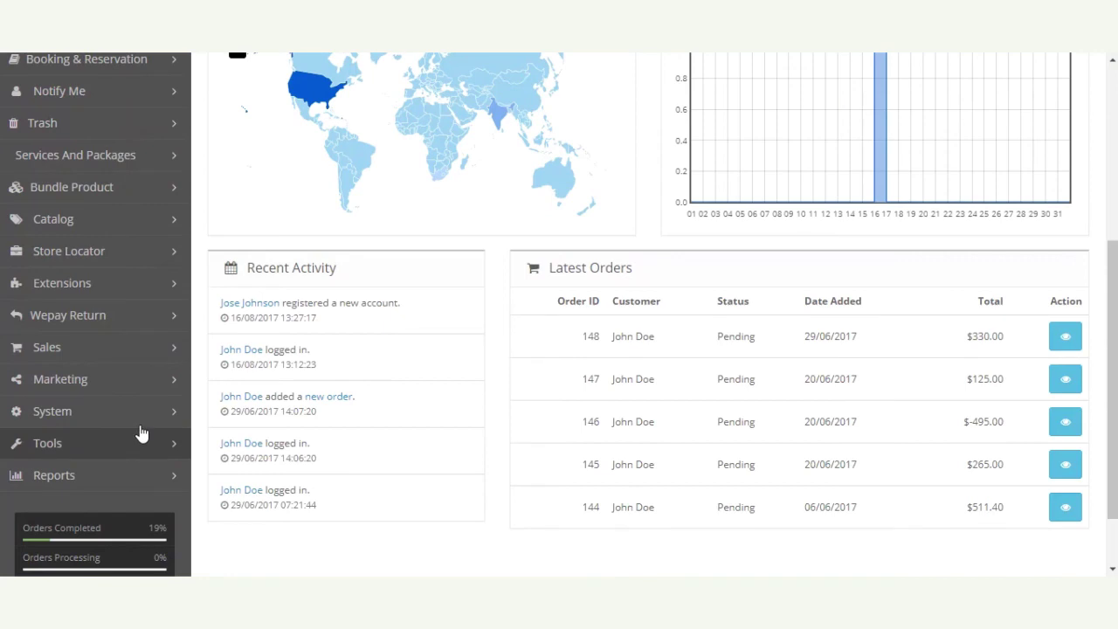
{"action": "left_click", "coordinate": [120, 283]}
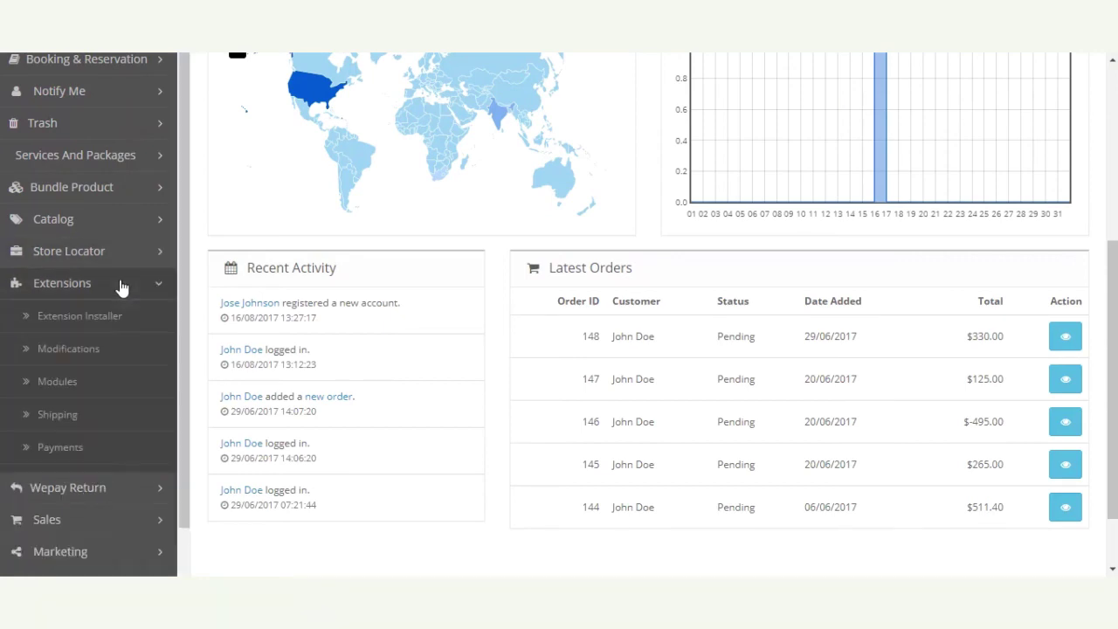
{"action": "left_click", "coordinate": [106, 416]}
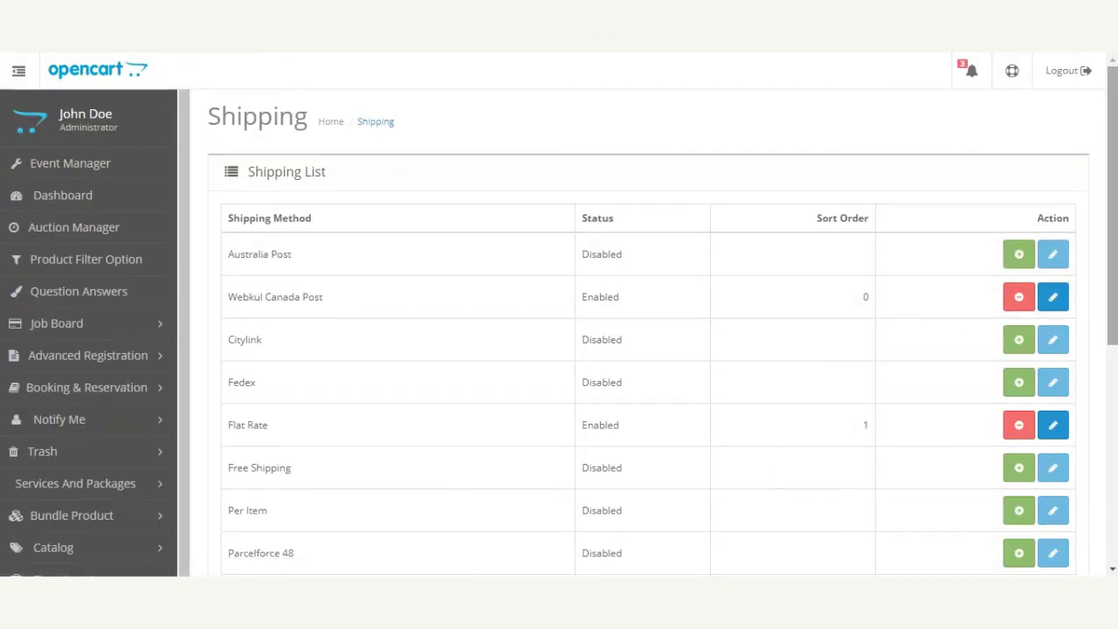
Find the Webkul The Courier Guy shipping method in the shipping list and open it for editing
{"action": "scroll", "coordinate": [1111, 262], "scroll_direction": "down", "scroll_amount": 1}
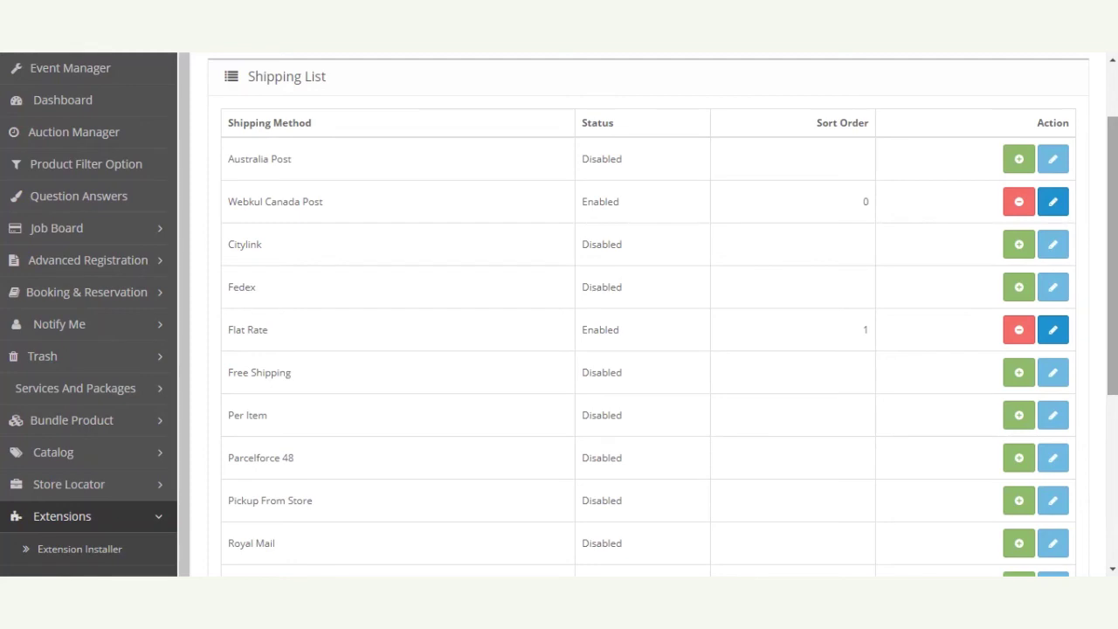
{"action": "scroll", "coordinate": [911, 439], "scroll_direction": "down", "scroll_amount": 3}
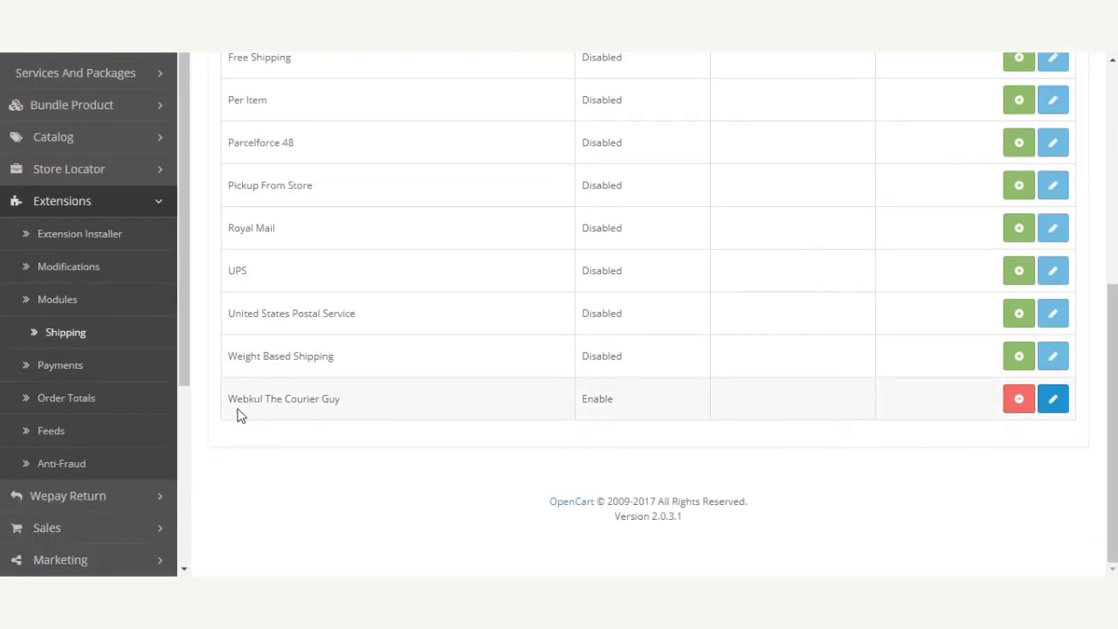
{"action": "left_click_drag", "start_coordinate": [230, 399], "coordinate": [341, 398]}
{"action": "left_click", "coordinate": [337, 395]}
{"action": "left_click_drag", "start_coordinate": [232, 402], "coordinate": [354, 401]}
{"action": "left_click", "coordinate": [359, 403]}
{"action": "left_click", "coordinate": [1062, 405]}
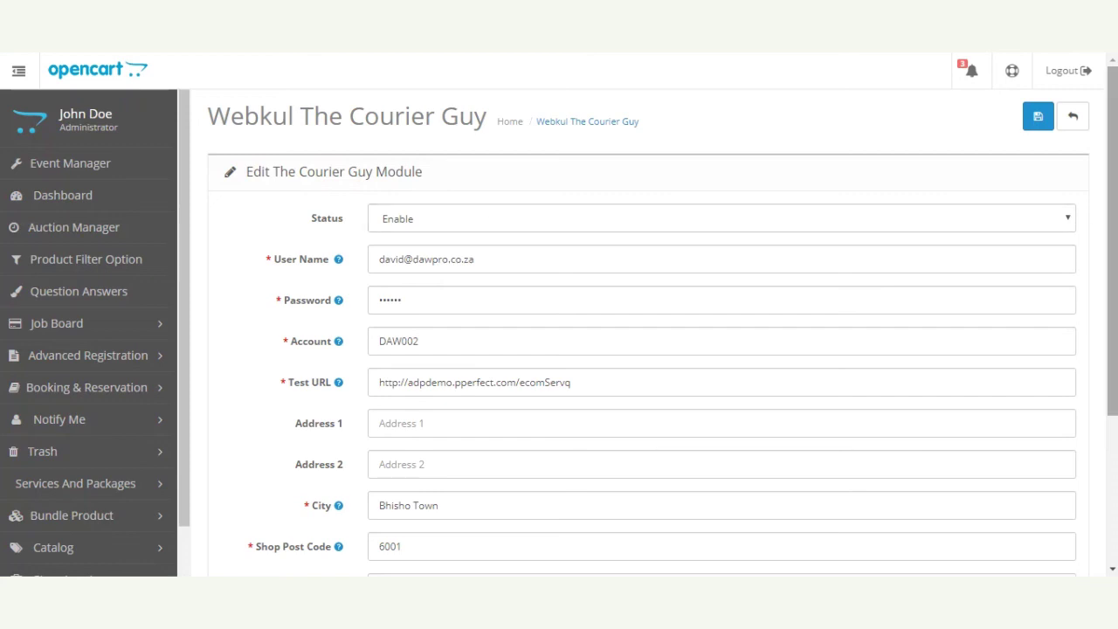
Set the Courier Guy module's status to Enable
{"action": "scroll", "coordinate": [1112, 262], "scroll_direction": "down", "scroll_amount": 1}
{"action": "scroll", "coordinate": [559, 315], "scroll_direction": "down", "scroll_amount": 1}
{"action": "scroll", "coordinate": [559, 315], "scroll_direction": "up", "scroll_amount": 2}
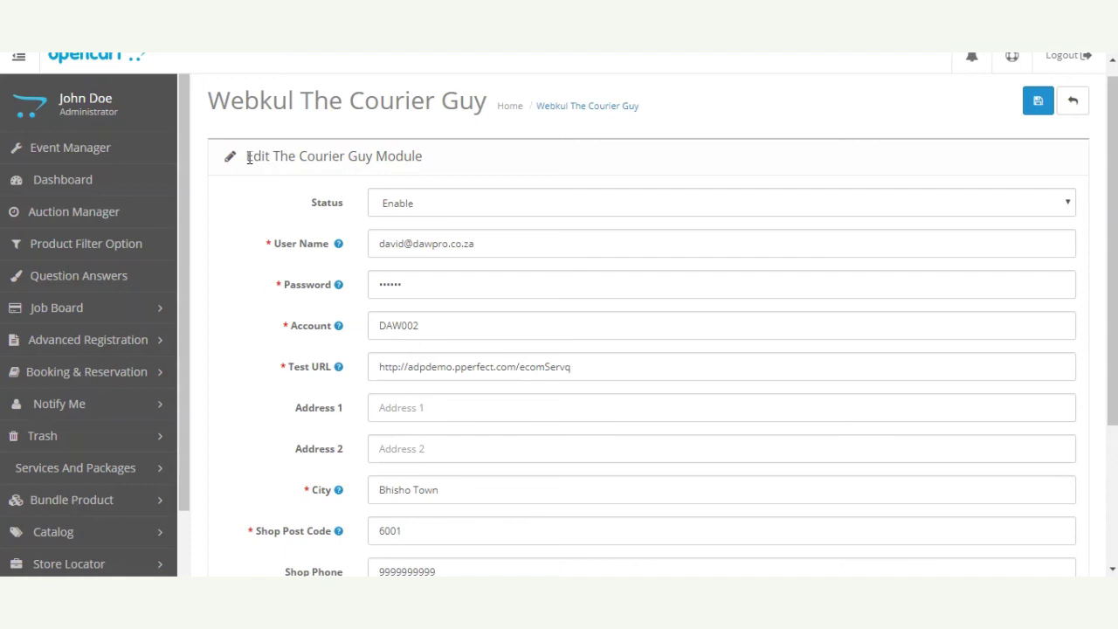
{"action": "left_click", "coordinate": [503, 213]}
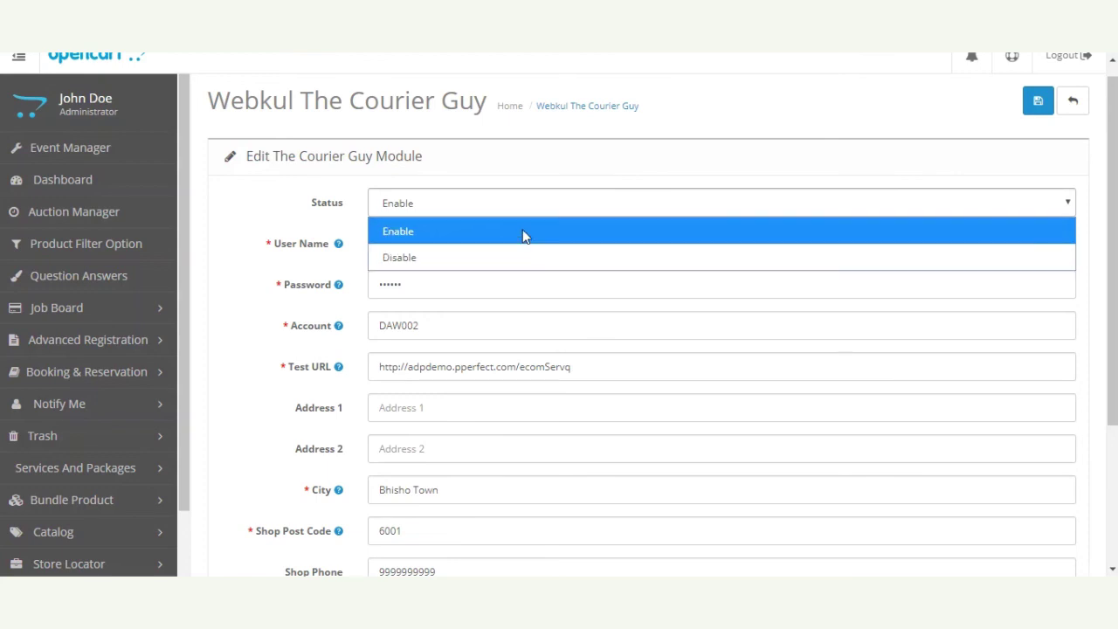
{"action": "left_click", "coordinate": [464, 224]}
{"action": "left_click", "coordinate": [483, 171]}
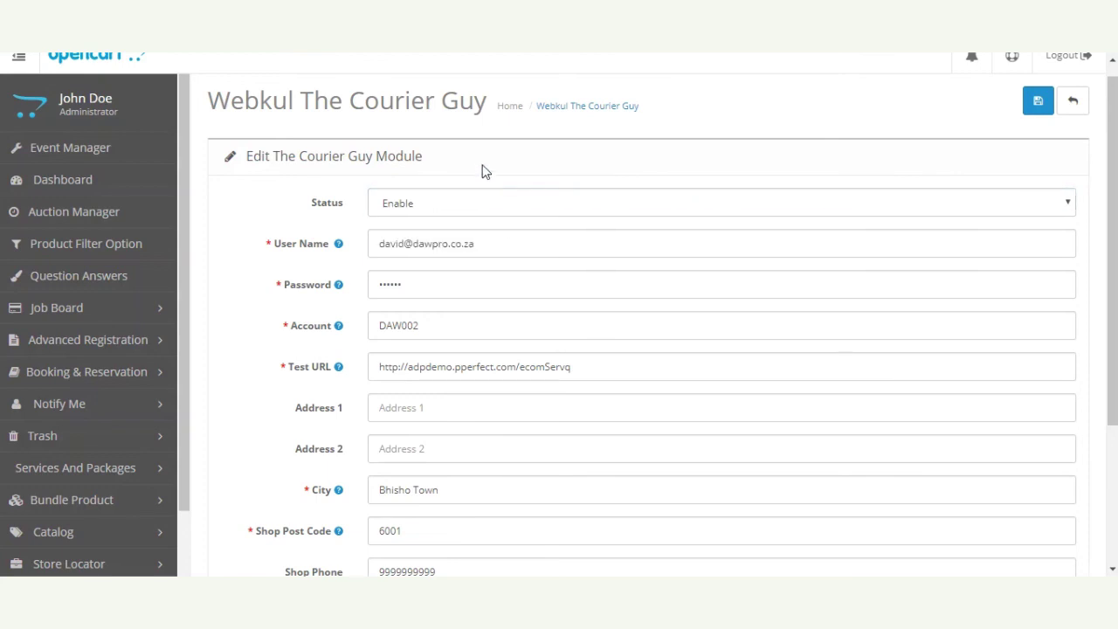
Examine the module's User Name, Password, Account and Test URL fields and their help hints
{"action": "mouse_move", "coordinate": [340, 249]}
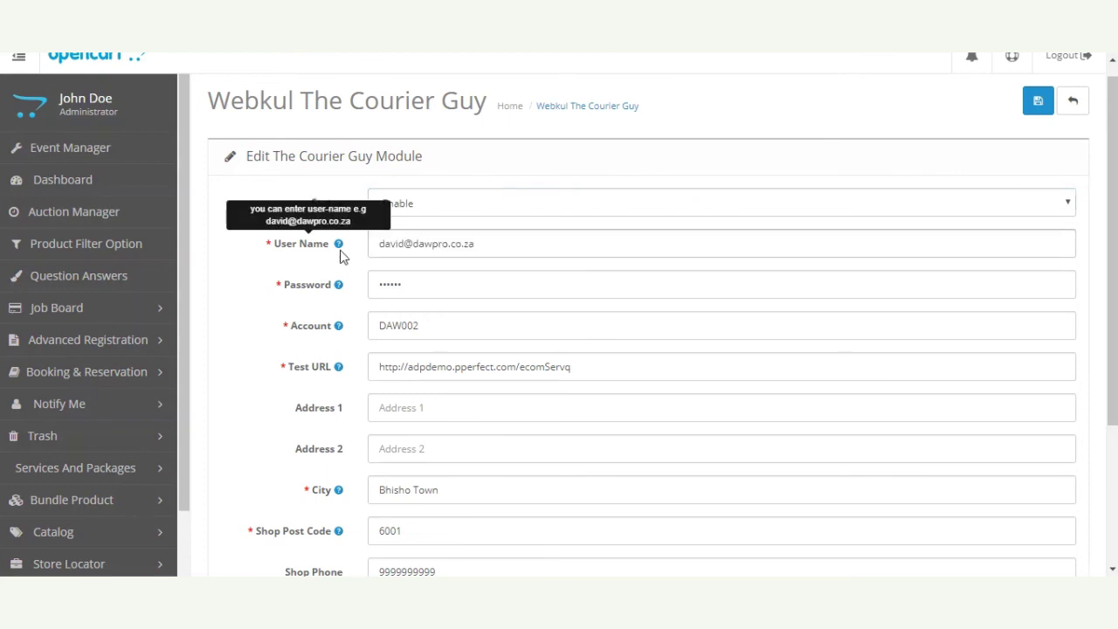
{"action": "left_click", "coordinate": [548, 244]}
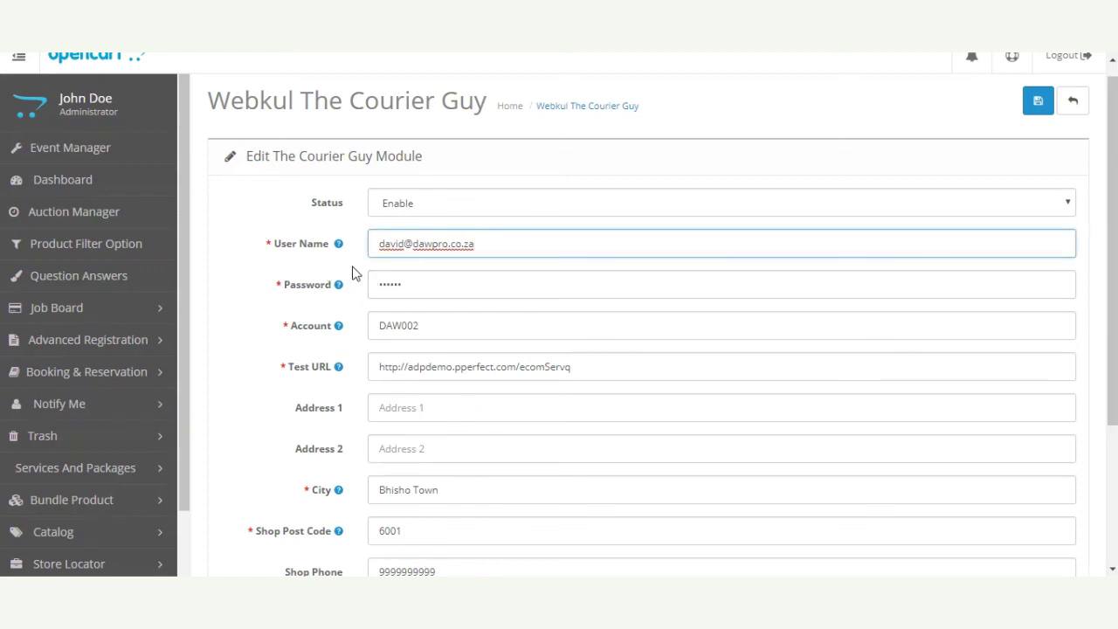
{"action": "left_click", "coordinate": [459, 283]}
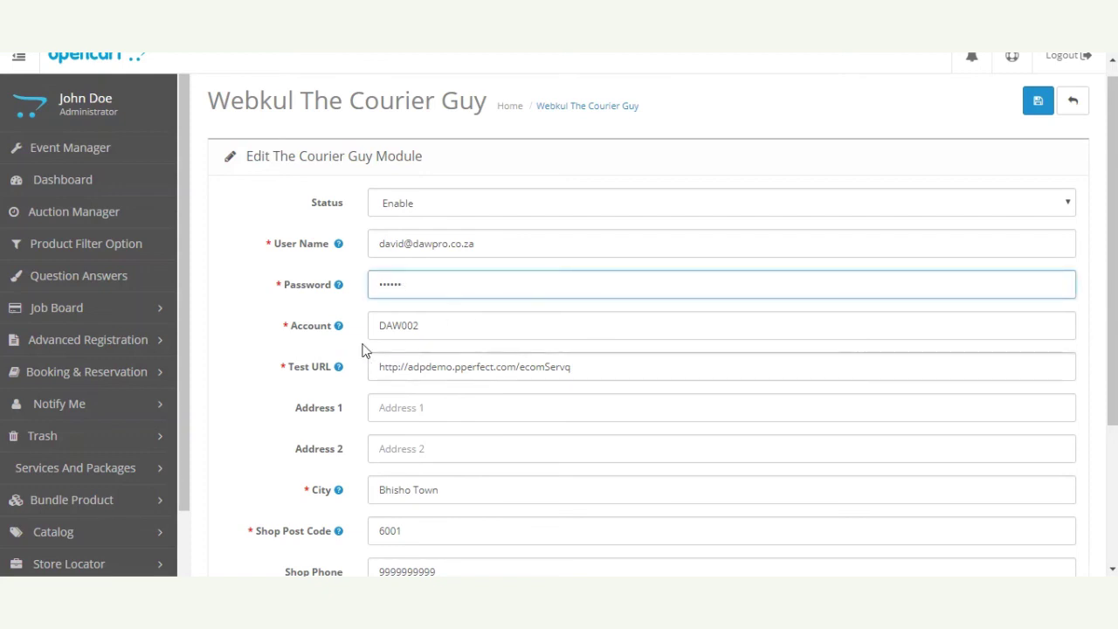
{"action": "mouse_move", "coordinate": [343, 329]}
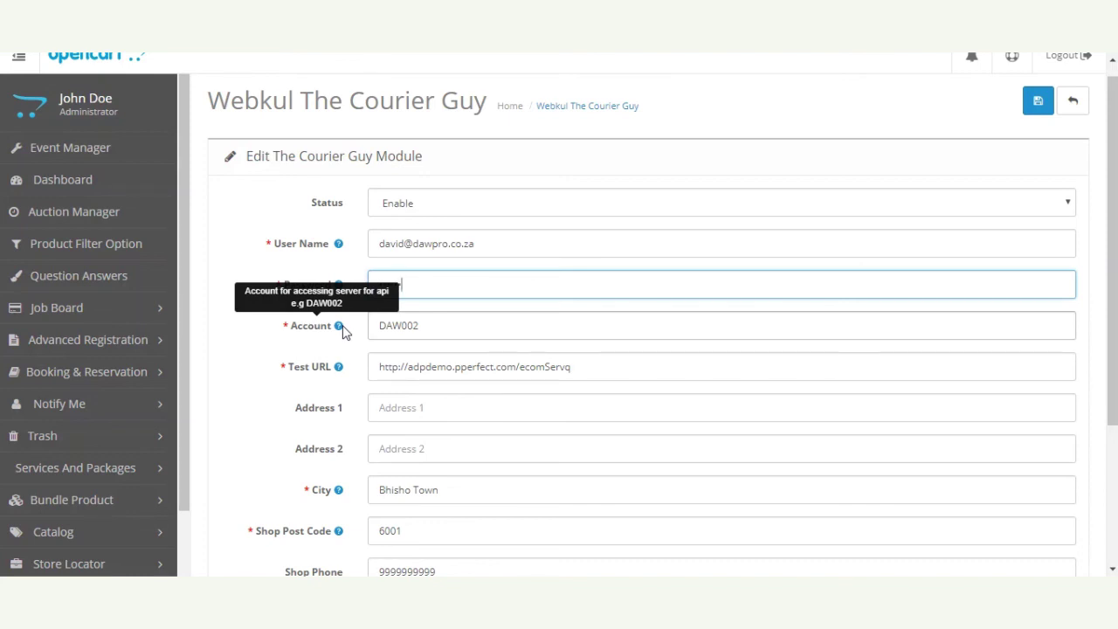
{"action": "double_click", "coordinate": [465, 325]}
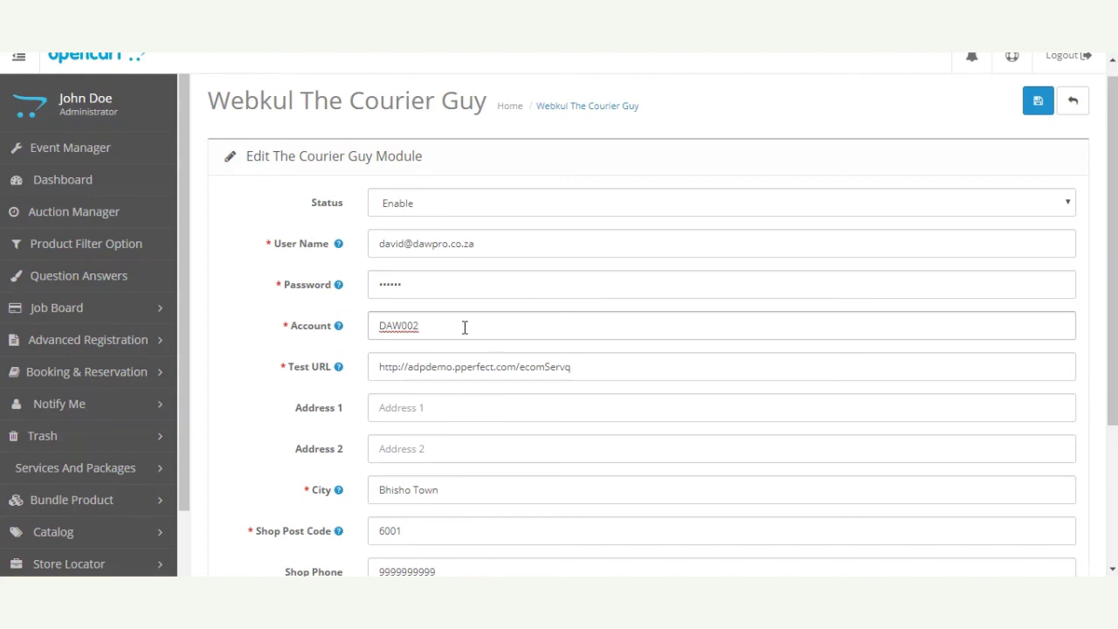
{"action": "left_click", "coordinate": [519, 327]}
{"action": "left_click", "coordinate": [603, 369]}
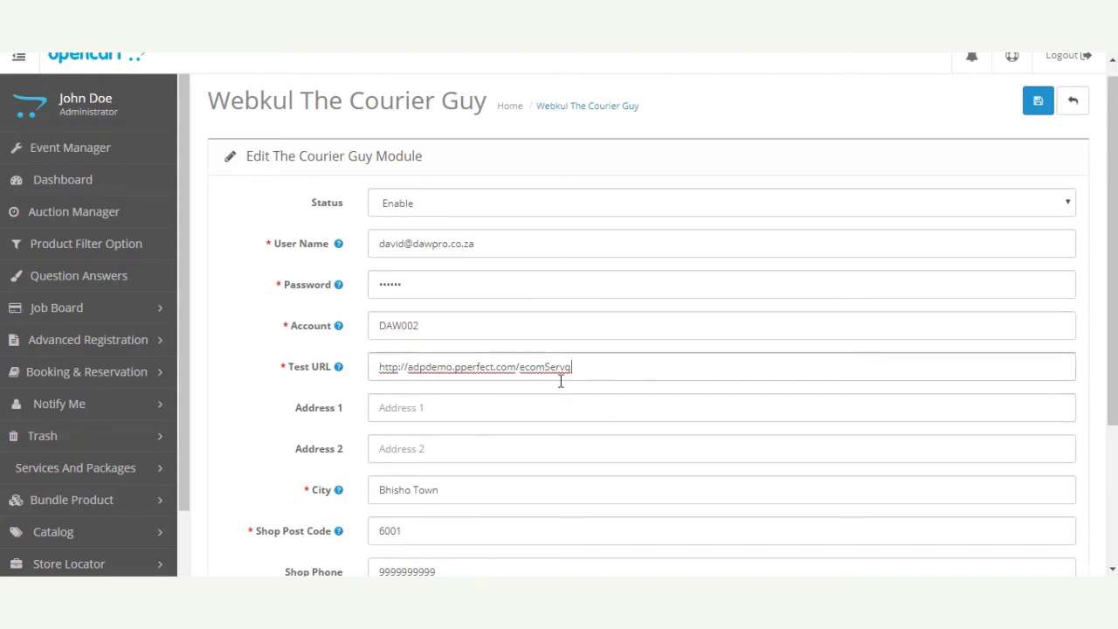
{"action": "scroll", "coordinate": [454, 350], "scroll_direction": "down", "scroll_amount": 2}
{"action": "mouse_move", "coordinate": [339, 206]}
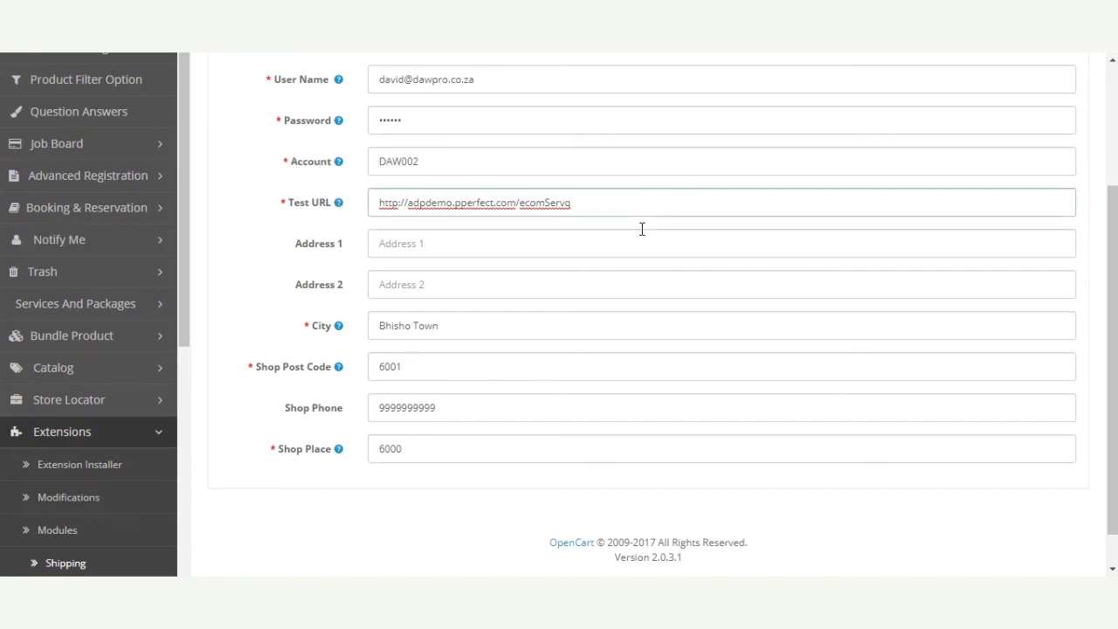
{"action": "left_click", "coordinate": [629, 204]}
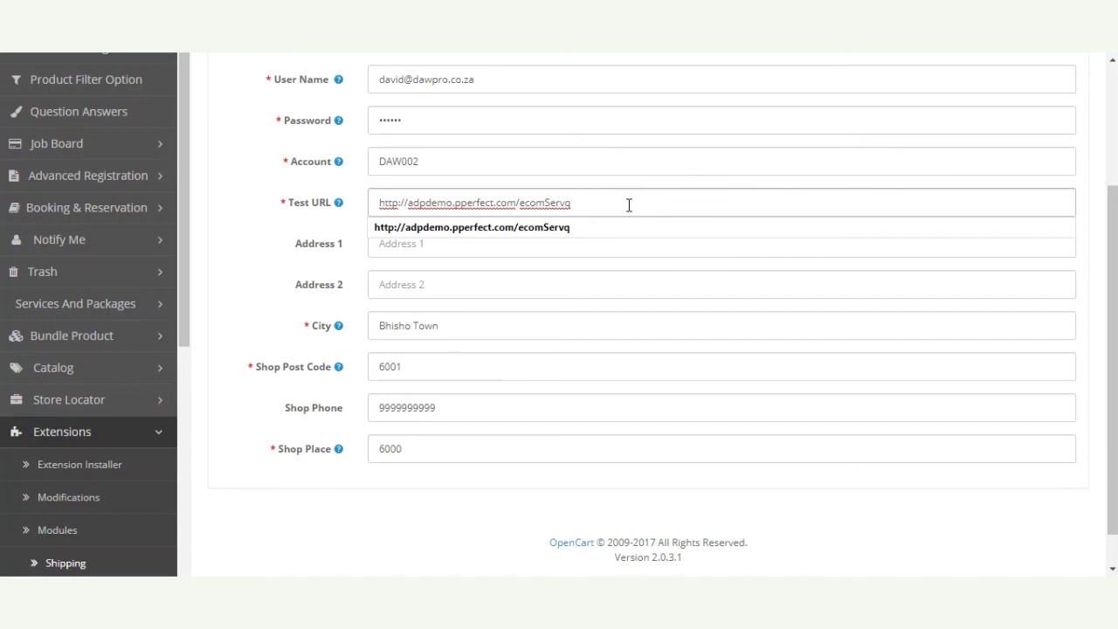
{"action": "left_click", "coordinate": [253, 274]}
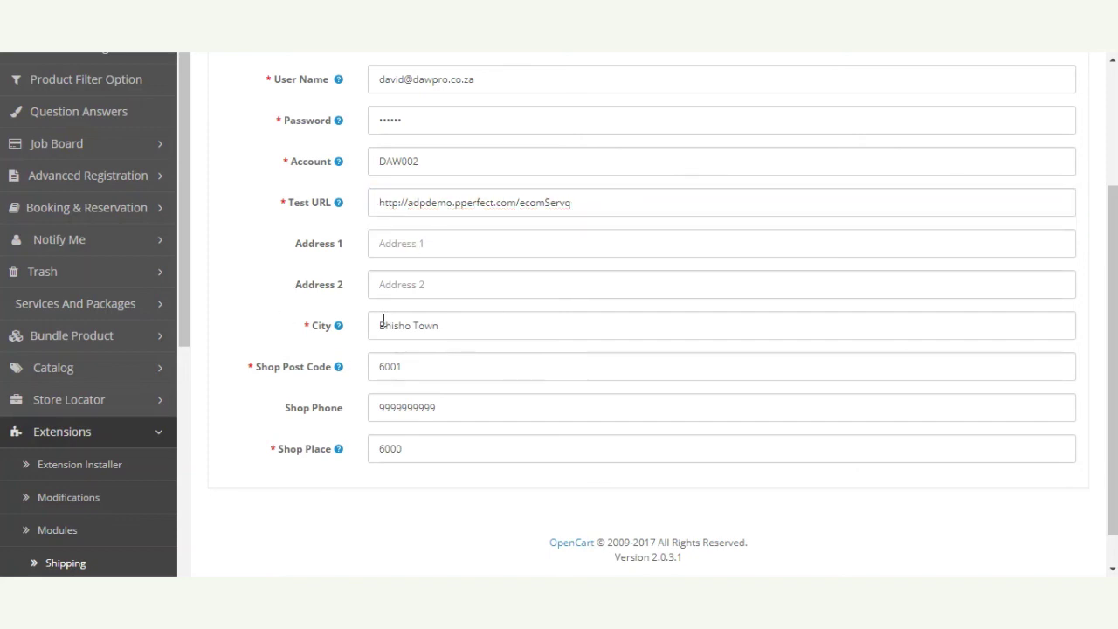
Examine the City, Shop Post Code, Shop Phone and Shop Place fields and their help hints
{"action": "scroll", "coordinate": [382, 349], "scroll_direction": "down", "scroll_amount": 1}
{"action": "mouse_move", "coordinate": [340, 288]}
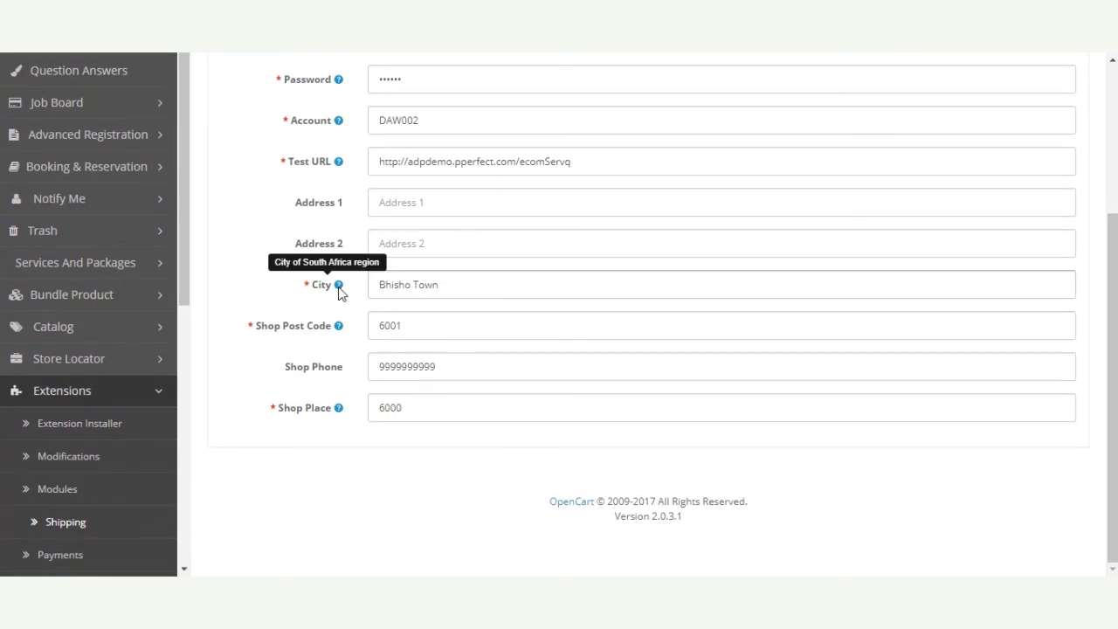
{"action": "left_click", "coordinate": [491, 285]}
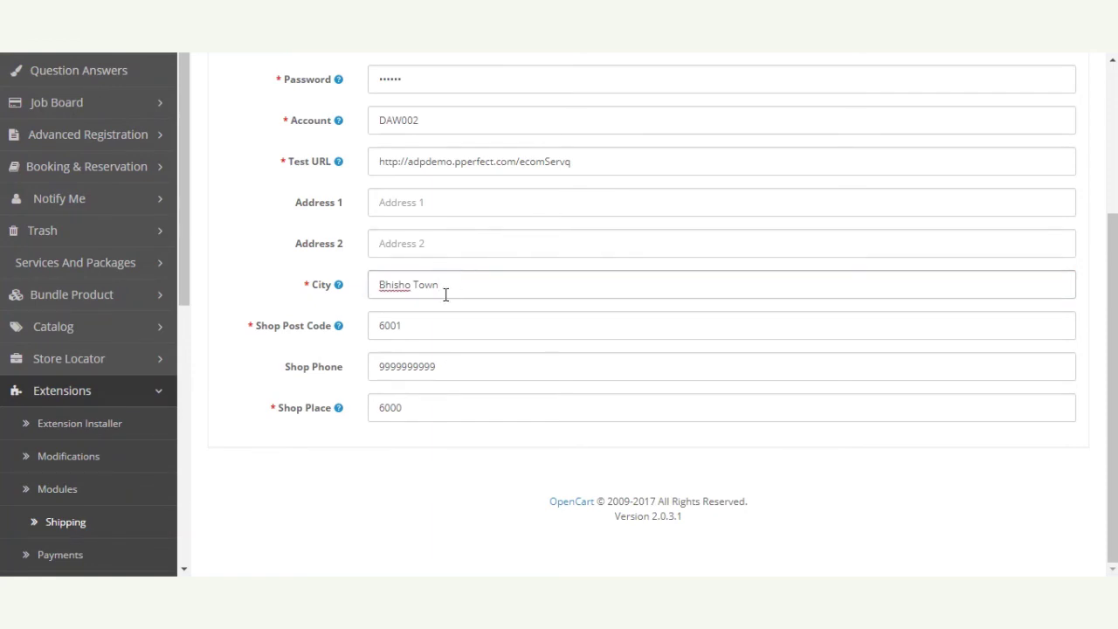
{"action": "mouse_move", "coordinate": [266, 339]}
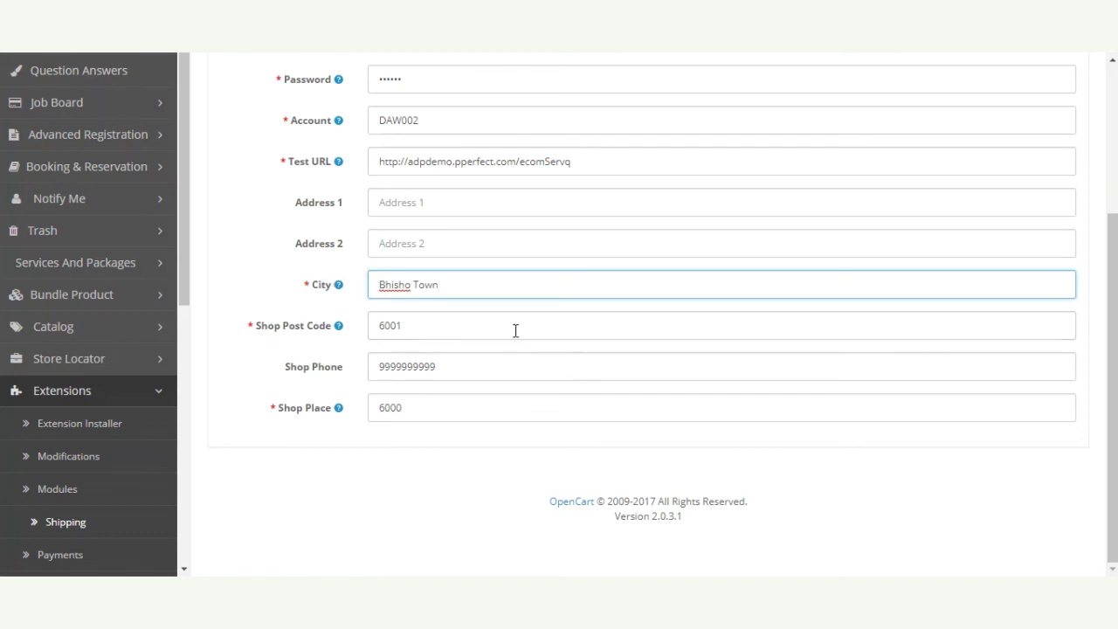
{"action": "left_click", "coordinate": [456, 316]}
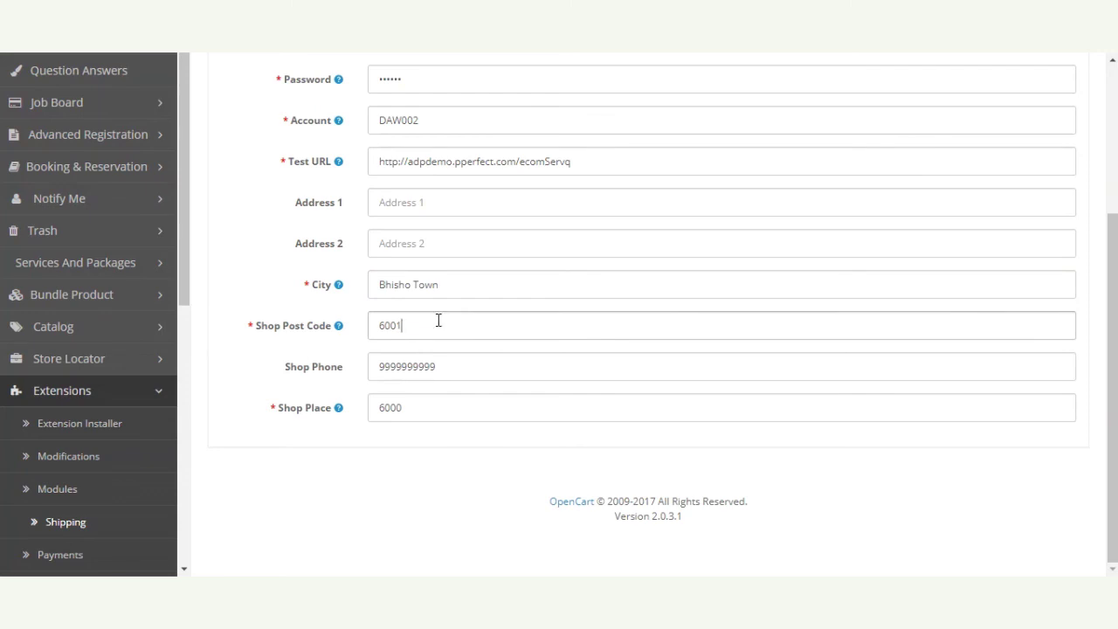
{"action": "left_click", "coordinate": [374, 325]}
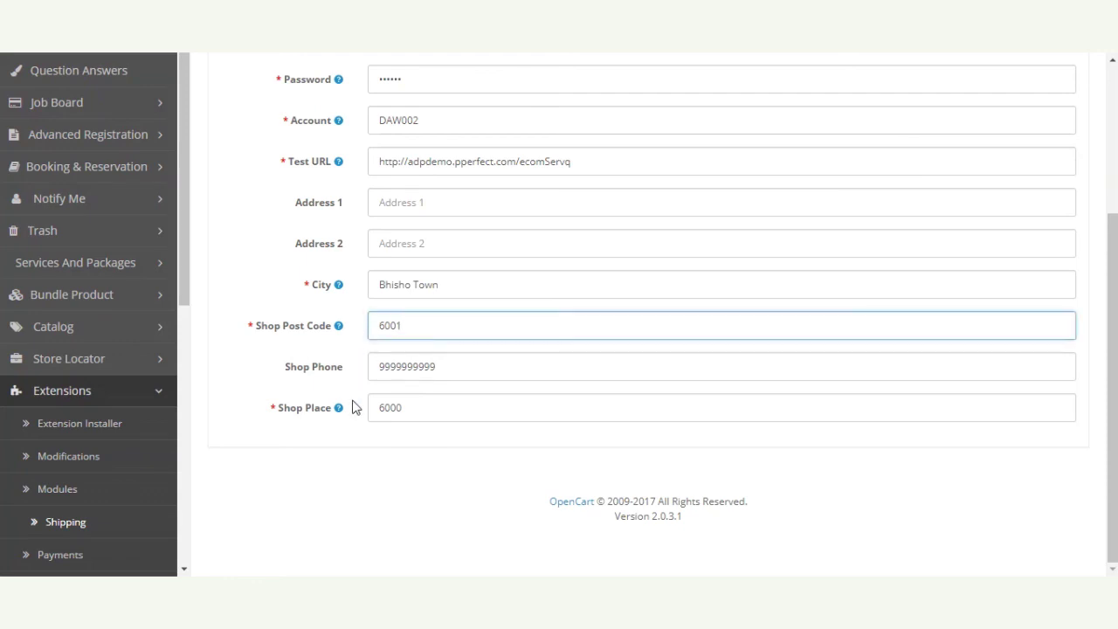
{"action": "left_click", "coordinate": [514, 366]}
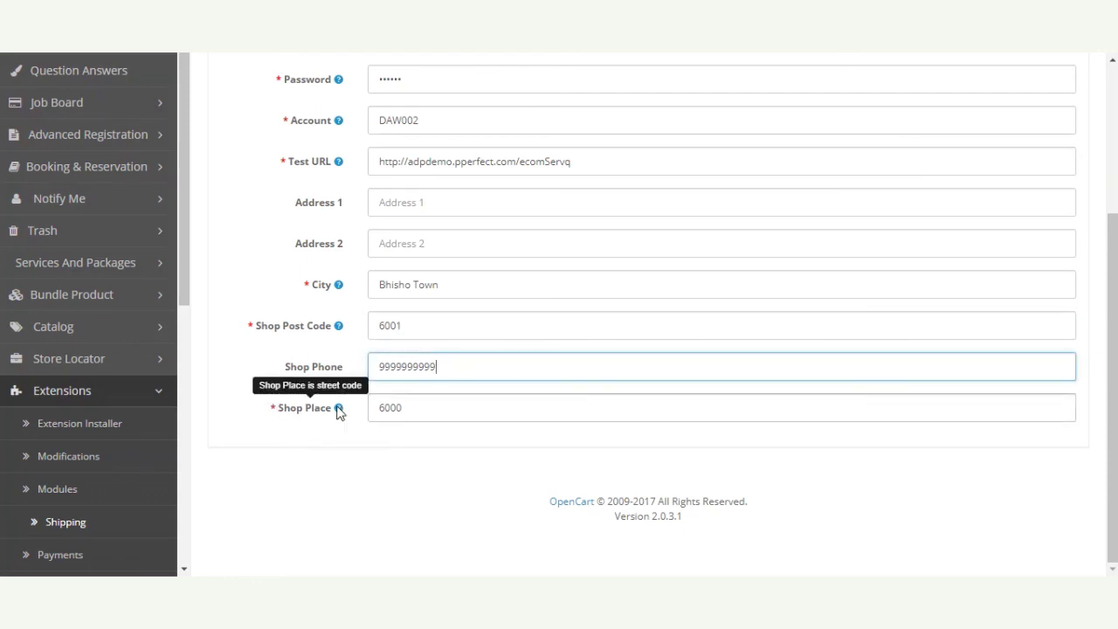
{"action": "left_click", "coordinate": [450, 411]}
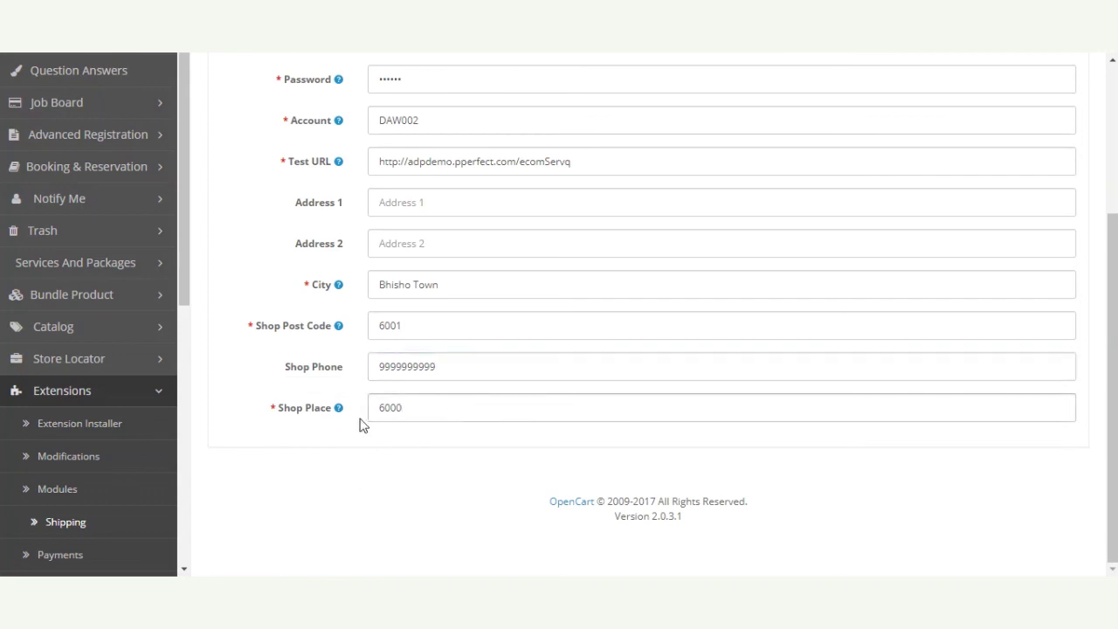
{"action": "mouse_move", "coordinate": [340, 415]}
Recheck the Courier Guy form down to the Shop Place field and save the module configuration
{"action": "left_click_drag", "start_coordinate": [1112, 393], "coordinate": [1112, 264]}
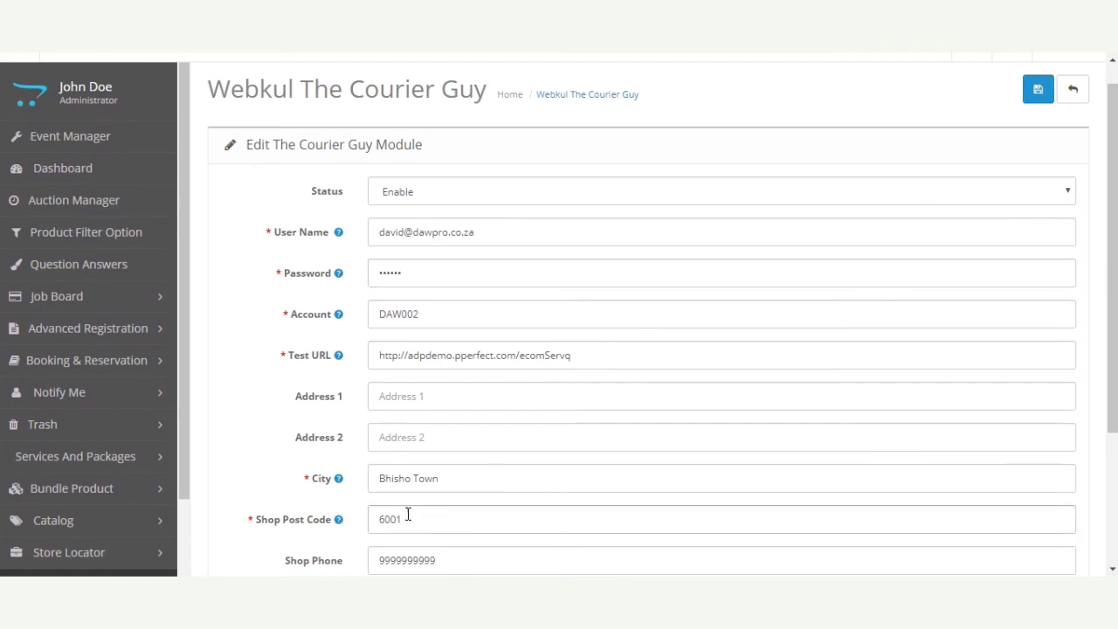
{"action": "left_click", "coordinate": [1039, 90]}
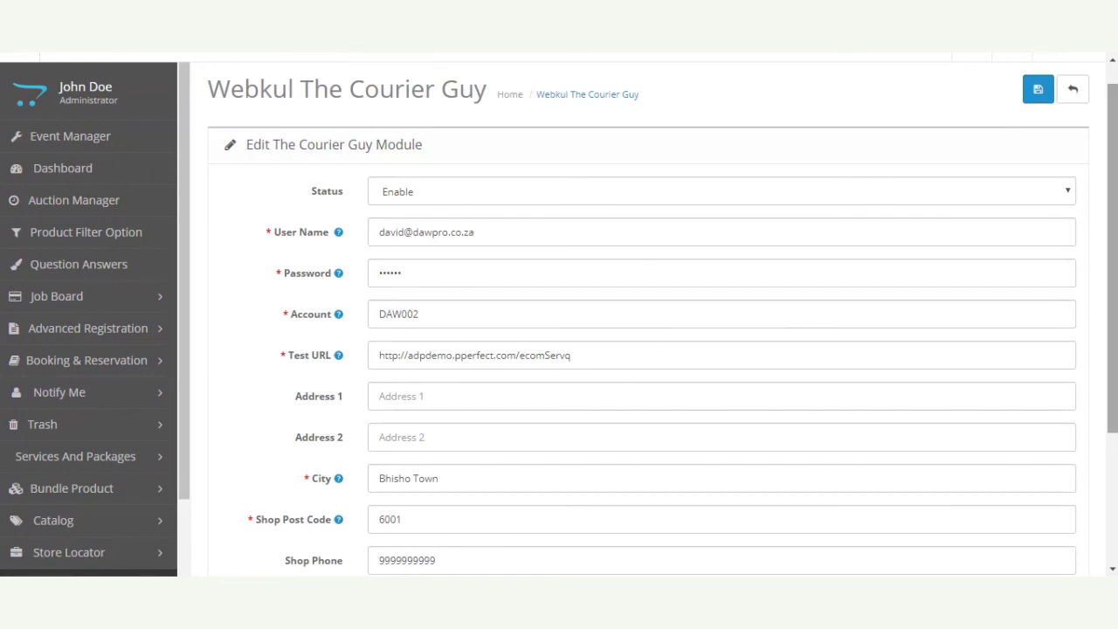
{"action": "scroll", "coordinate": [642, 315], "scroll_direction": "down", "scroll_amount": 1}
{"action": "scroll", "coordinate": [1115, 223], "scroll_direction": "up", "scroll_amount": 2}
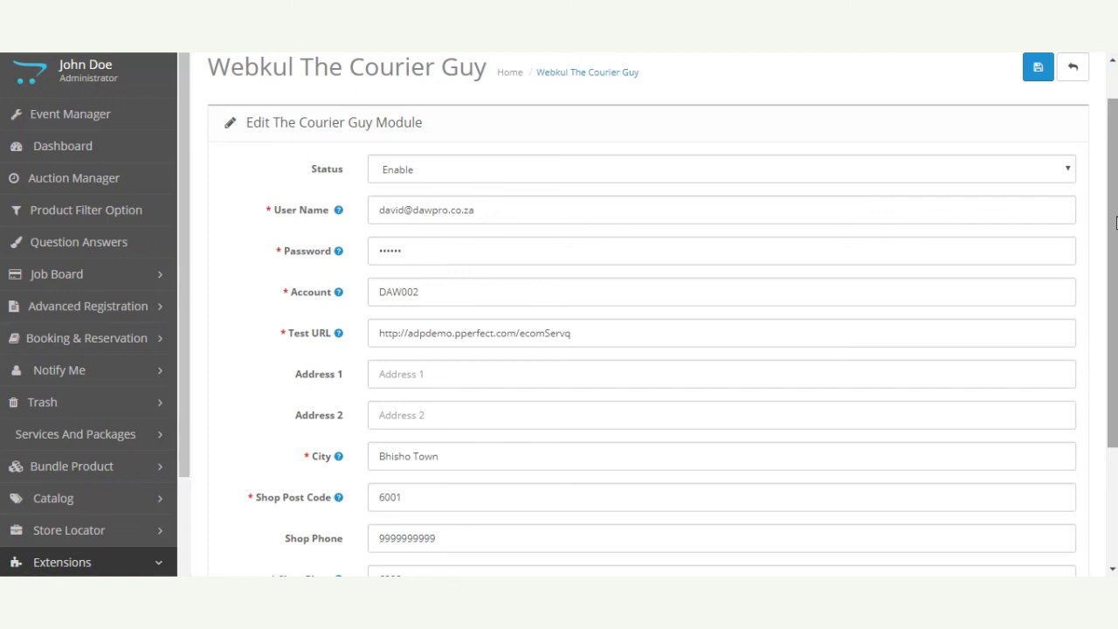
{"action": "scroll", "coordinate": [1058, 289], "scroll_direction": "down", "scroll_amount": 3}
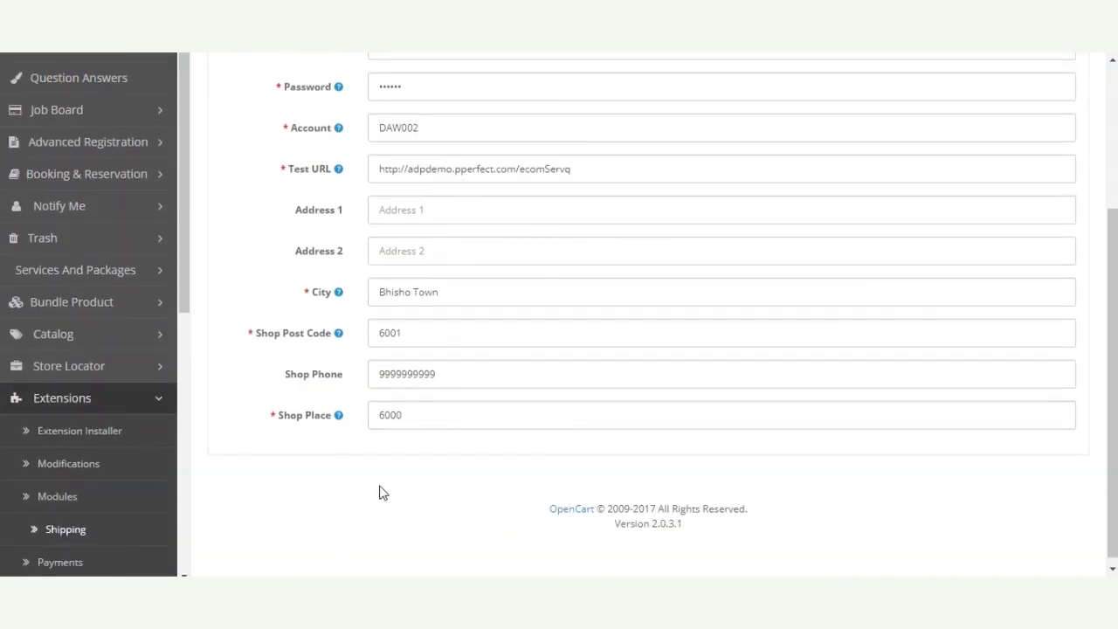
{"action": "left_click", "coordinate": [426, 417]}
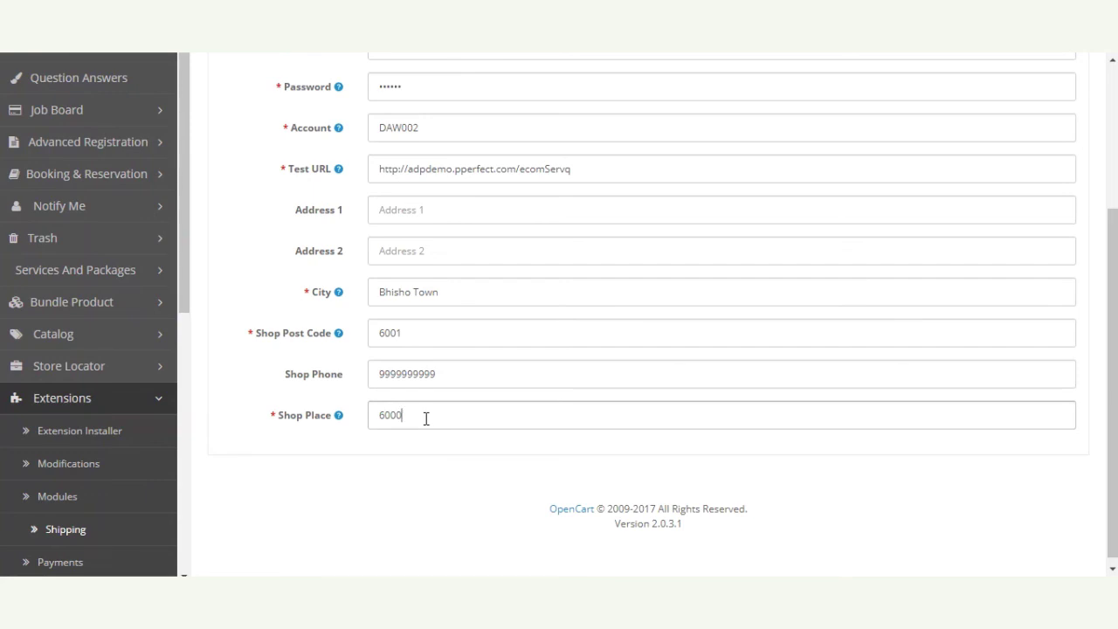
{"action": "scroll", "coordinate": [800, 359], "scroll_direction": "up", "scroll_amount": 3}
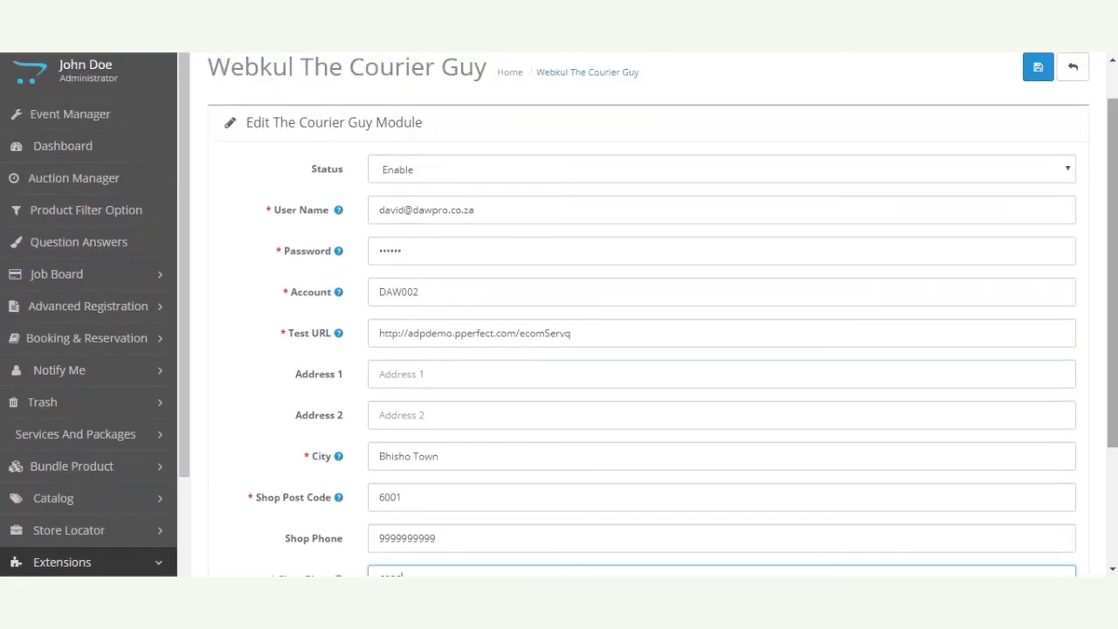
{"action": "scroll", "coordinate": [800, 359], "scroll_direction": "up", "scroll_amount": 1}
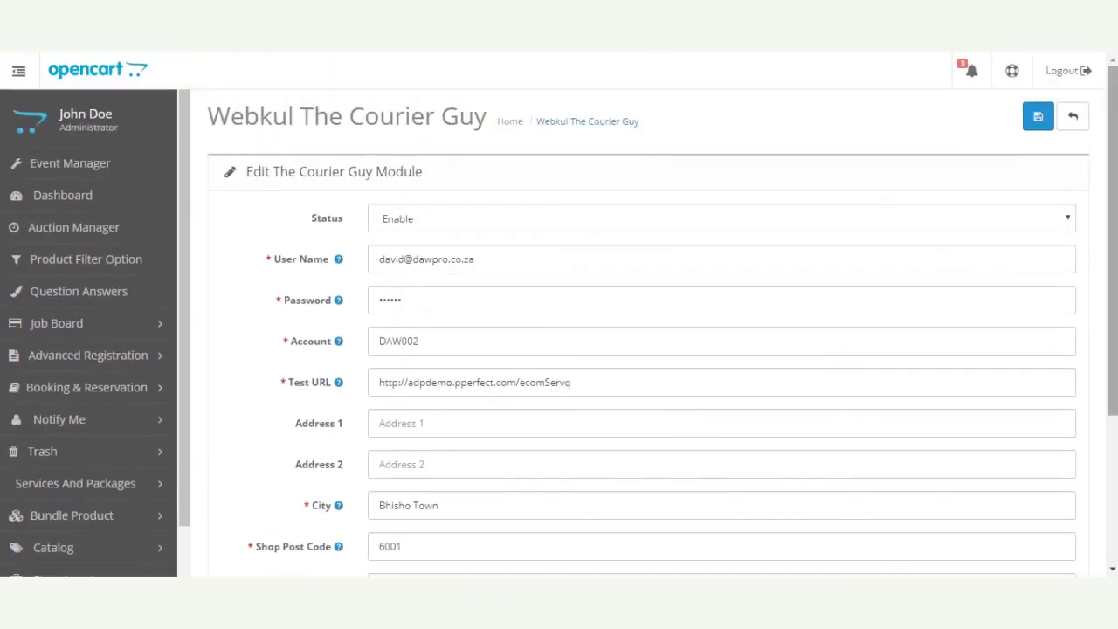
{"action": "left_click", "coordinate": [1039, 120]}
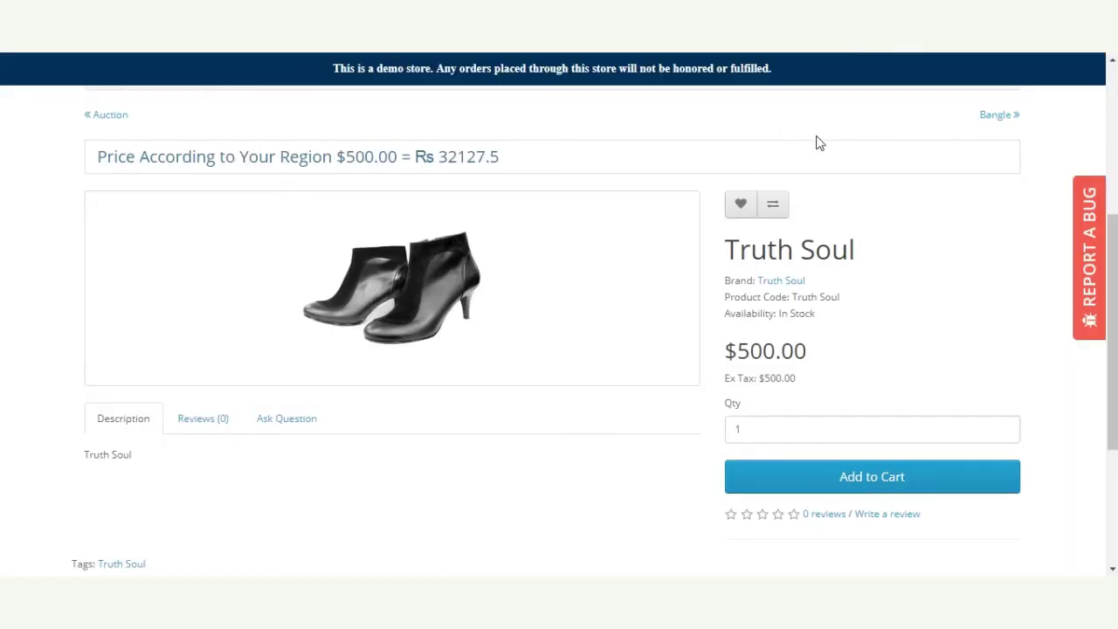
Look over the Truth Soul product page in the storefront
{"action": "scroll", "coordinate": [820, 143], "scroll_direction": "down", "scroll_amount": 1}
{"action": "scroll", "coordinate": [820, 142], "scroll_direction": "up", "scroll_amount": 3}
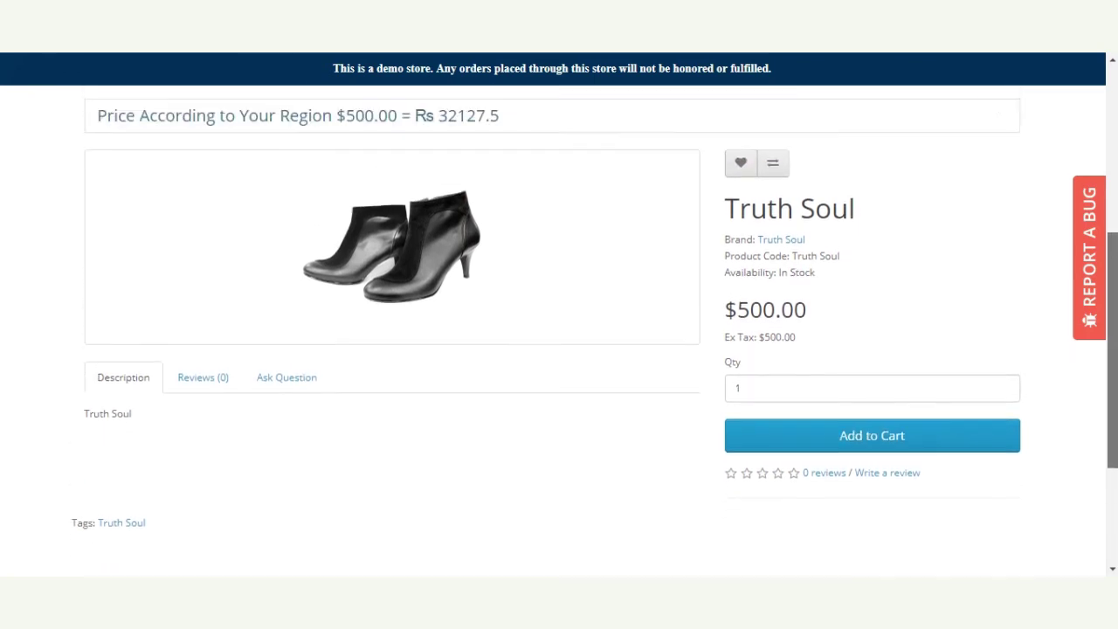
{"action": "scroll", "coordinate": [1114, 270], "scroll_direction": "up", "scroll_amount": 2}
{"action": "scroll", "coordinate": [1114, 271], "scroll_direction": "down", "scroll_amount": 3}
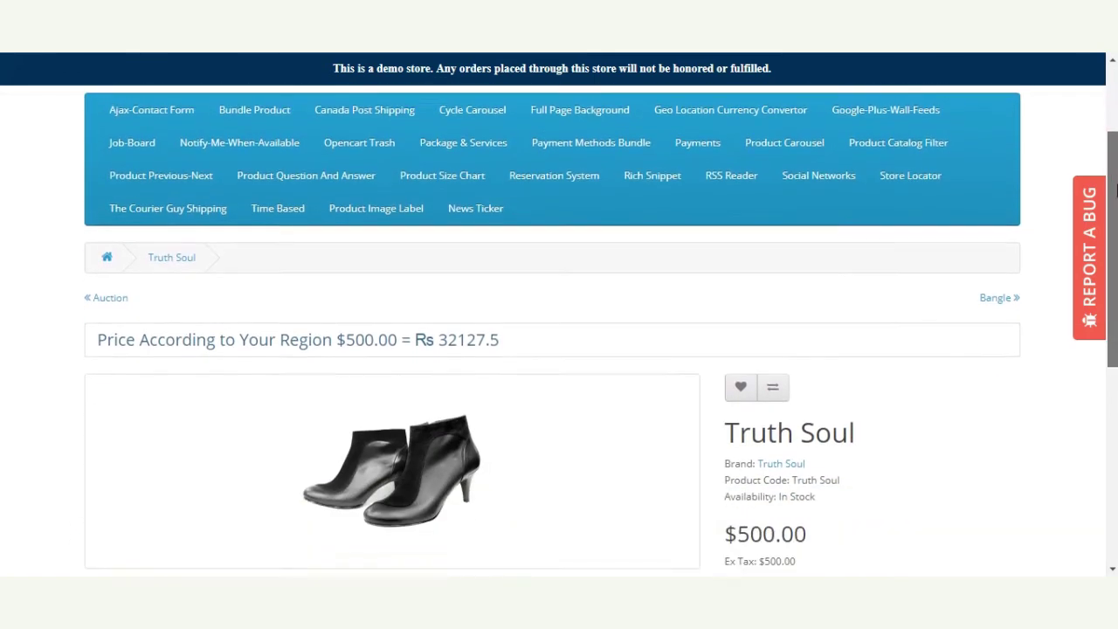
Add the Truth Soul product to the cart, check its quantity in the cart summary and proceed to checkout
{"action": "scroll", "coordinate": [1113, 280], "scroll_direction": "down", "scroll_amount": 2}
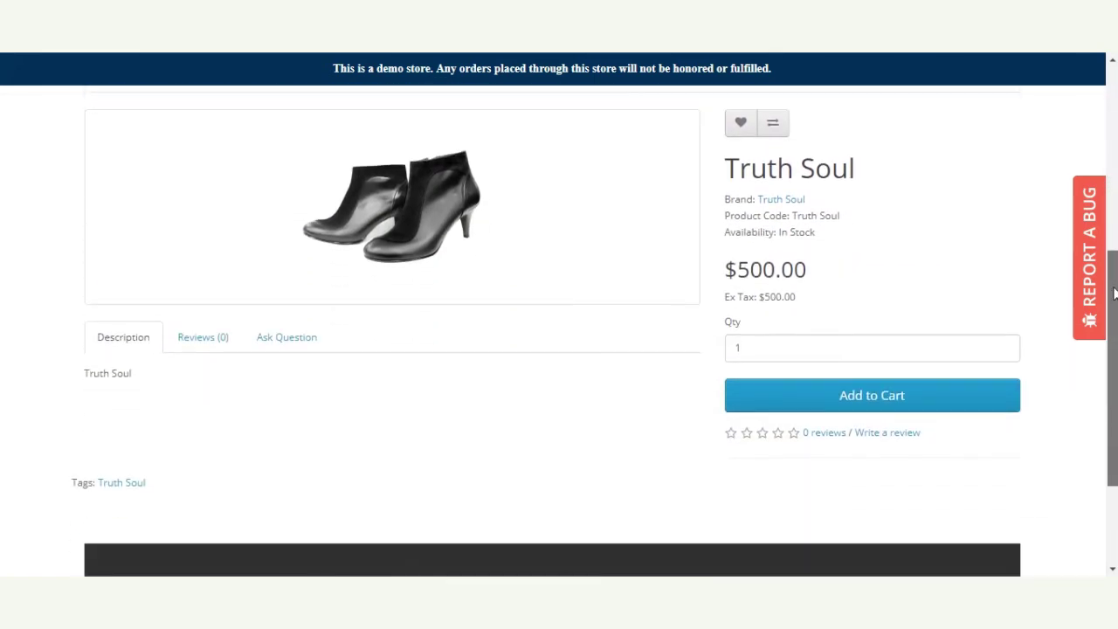
{"action": "left_click", "coordinate": [895, 404]}
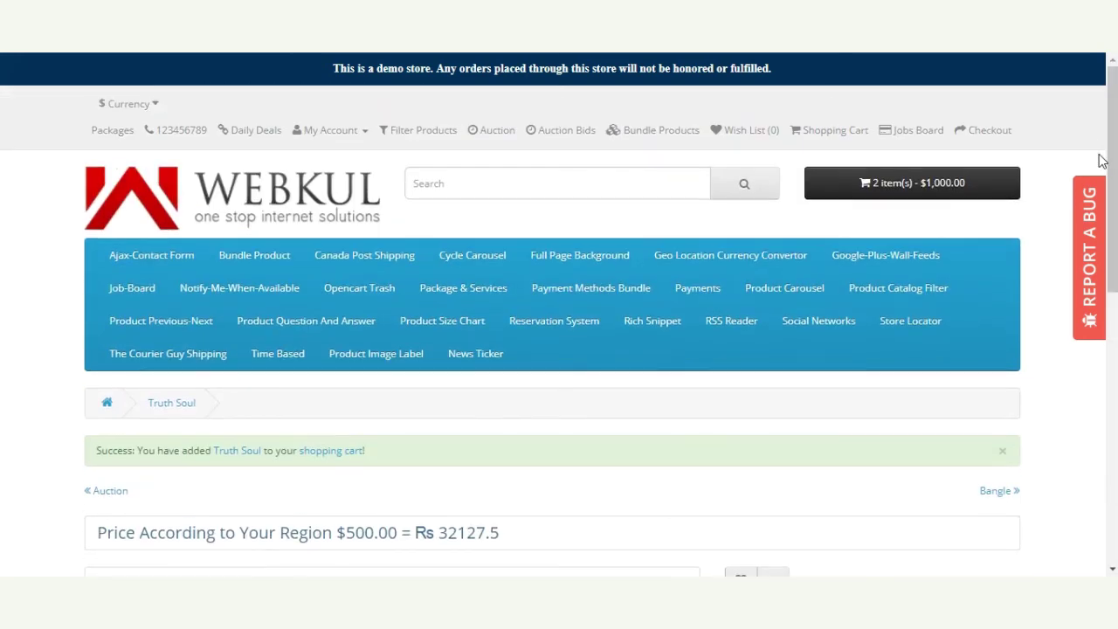
{"action": "left_click", "coordinate": [942, 188]}
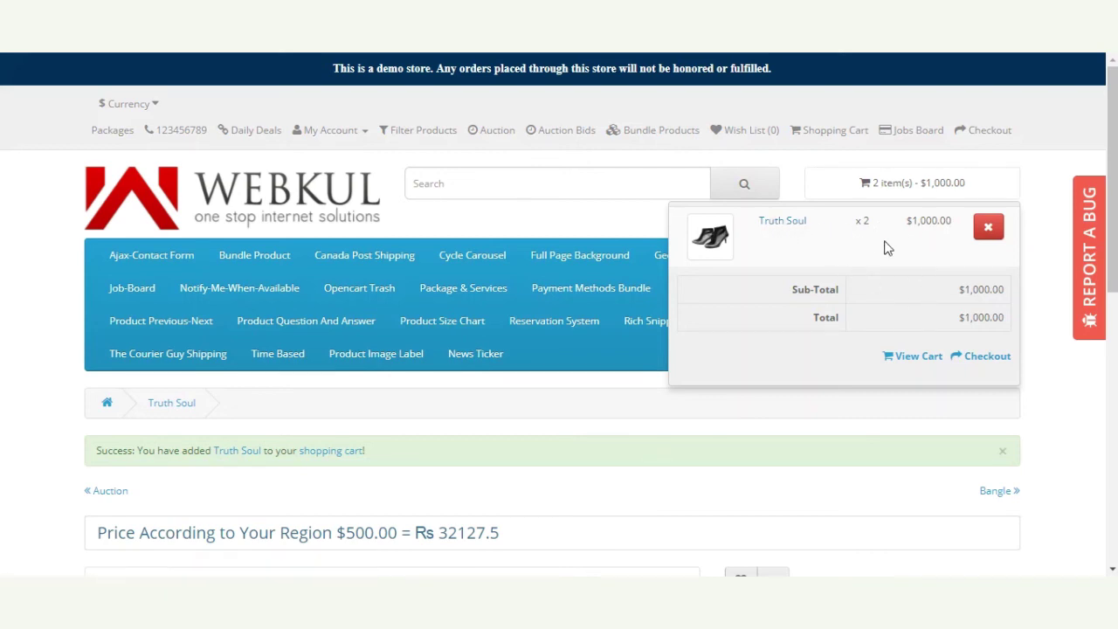
{"action": "left_click_drag", "start_coordinate": [862, 224], "coordinate": [889, 232]}
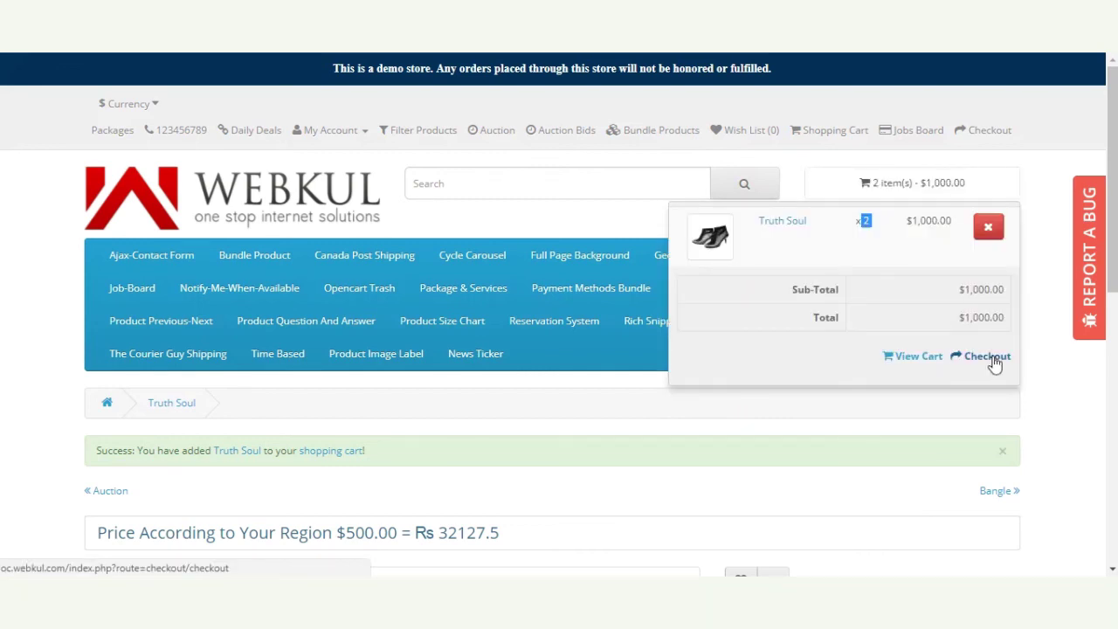
{"action": "left_click", "coordinate": [994, 360]}
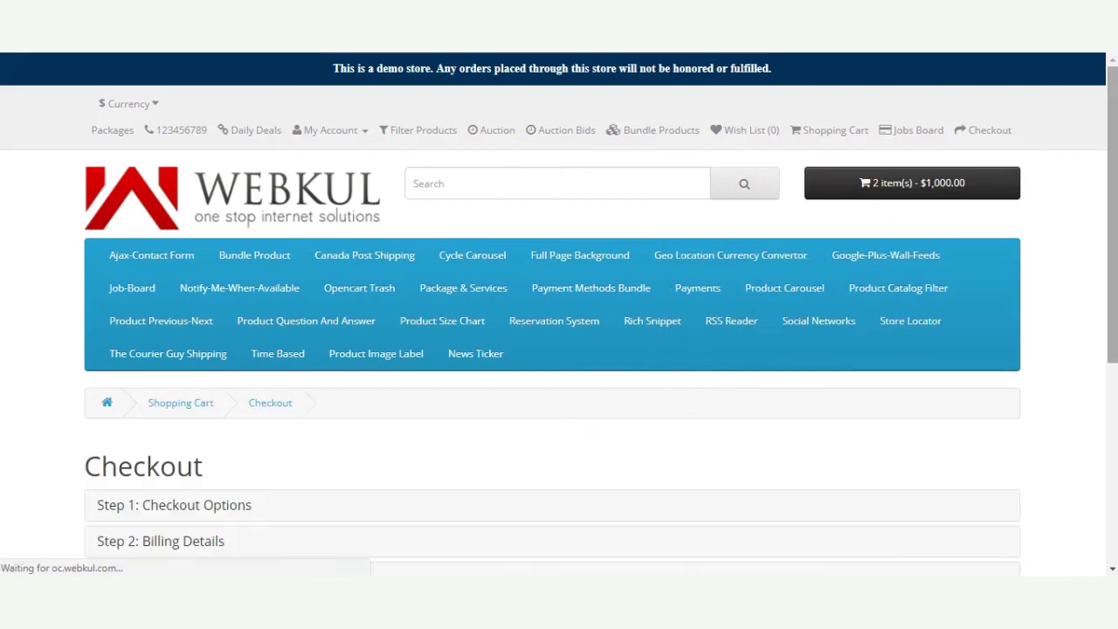
Complete the billing and delivery details of the checkout using the existing address for both
{"action": "scroll", "coordinate": [559, 324], "scroll_direction": "down", "scroll_amount": 4}
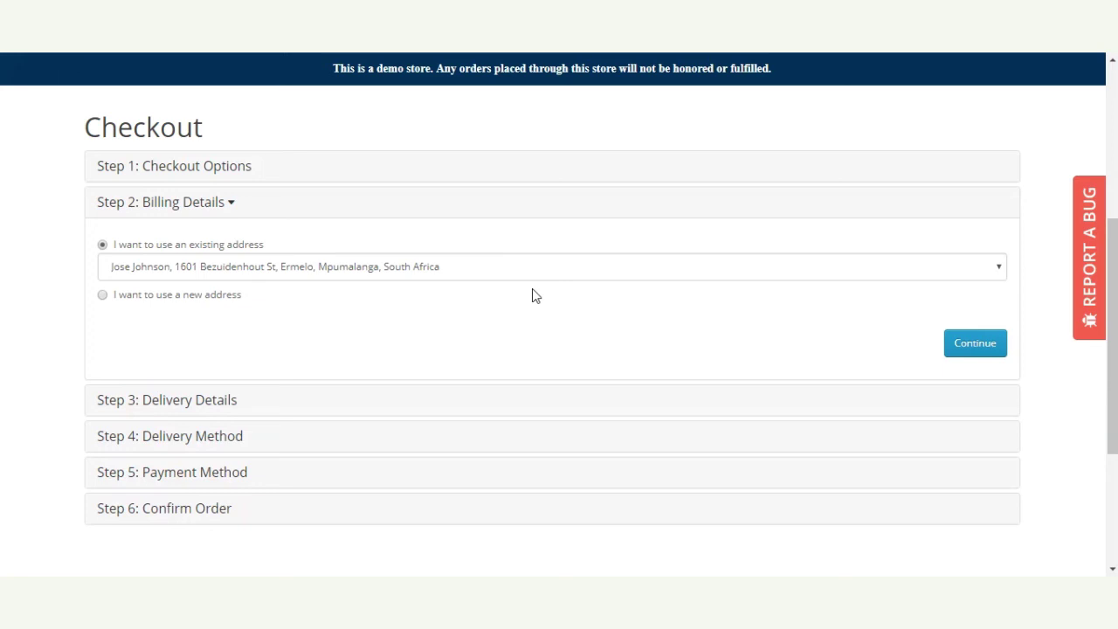
{"action": "left_click", "coordinate": [976, 345]}
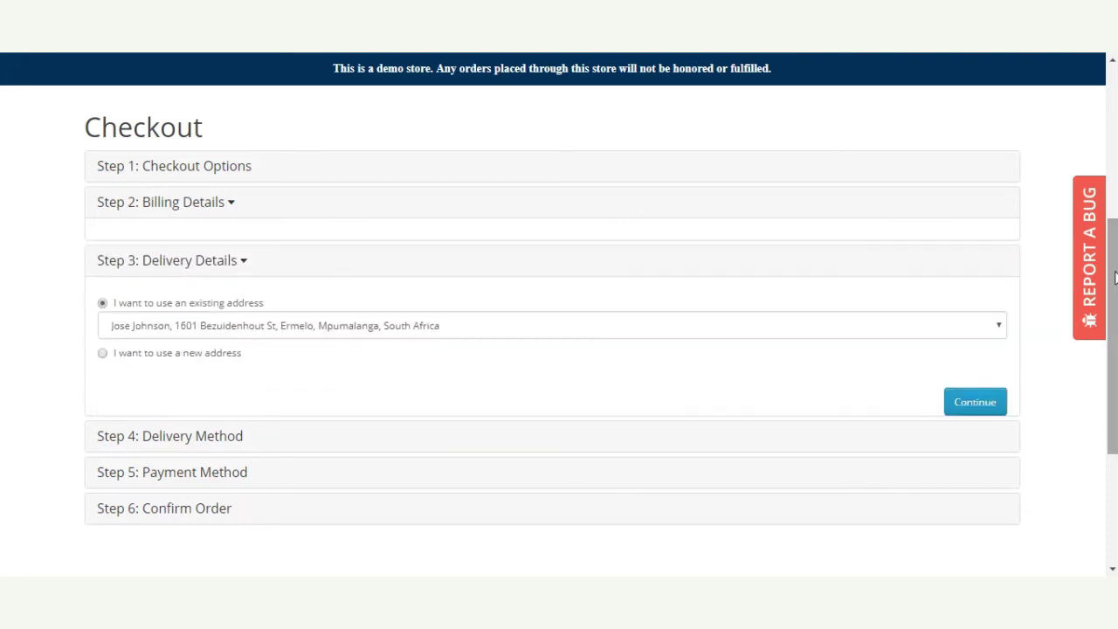
{"action": "scroll", "coordinate": [1111, 301], "scroll_direction": "down", "scroll_amount": 1}
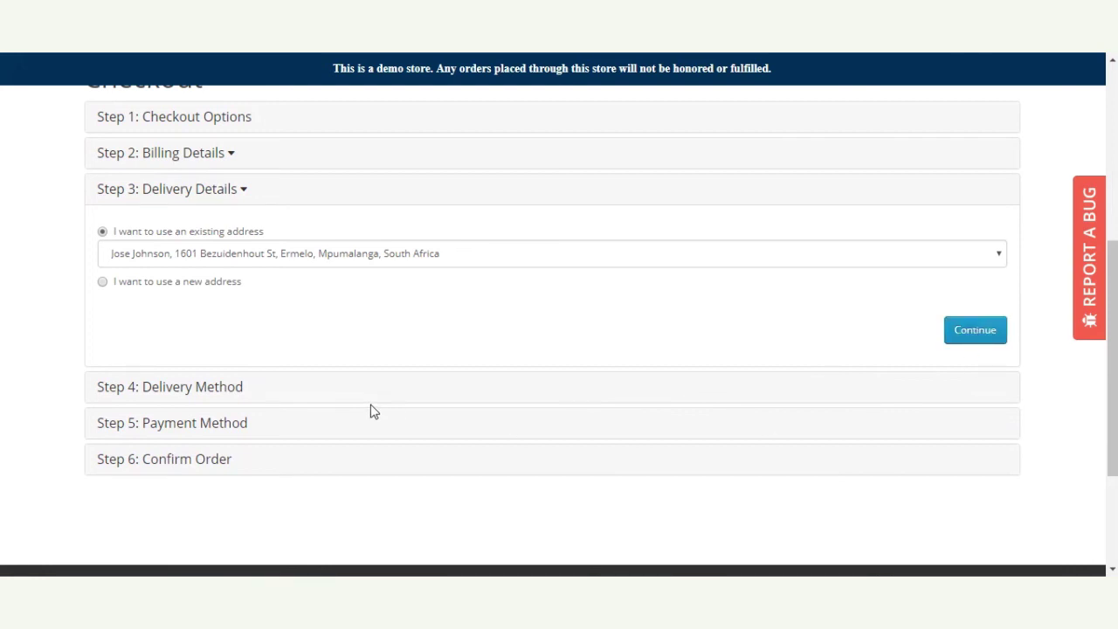
{"action": "scroll", "coordinate": [372, 410], "scroll_direction": "down", "scroll_amount": 2}
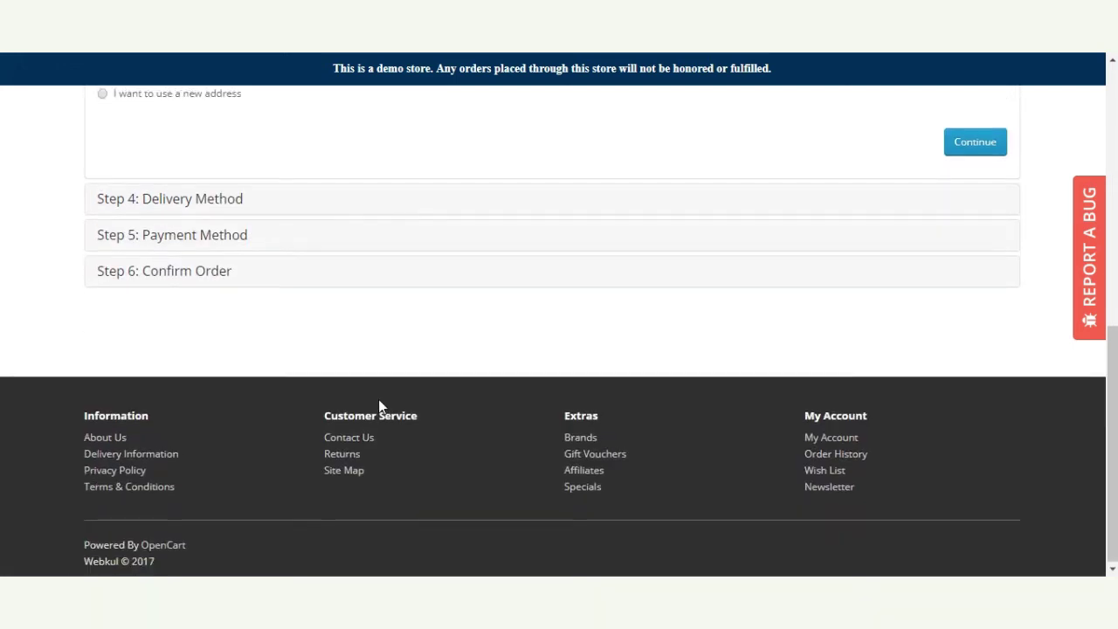
{"action": "scroll", "coordinate": [379, 412], "scroll_direction": "up", "scroll_amount": 3}
{"action": "scroll", "coordinate": [451, 411], "scroll_direction": "down", "scroll_amount": 1}
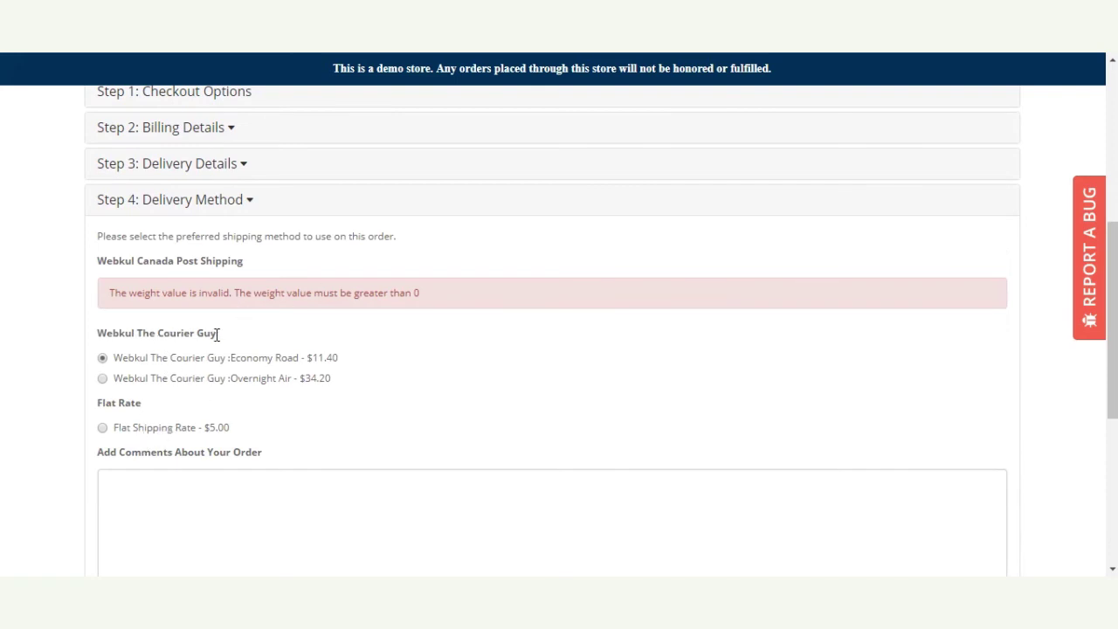
Review the Webkul The Courier Guy shipping options and continue with the Economy Road delivery method
{"action": "left_click_drag", "start_coordinate": [217, 333], "coordinate": [96, 339]}
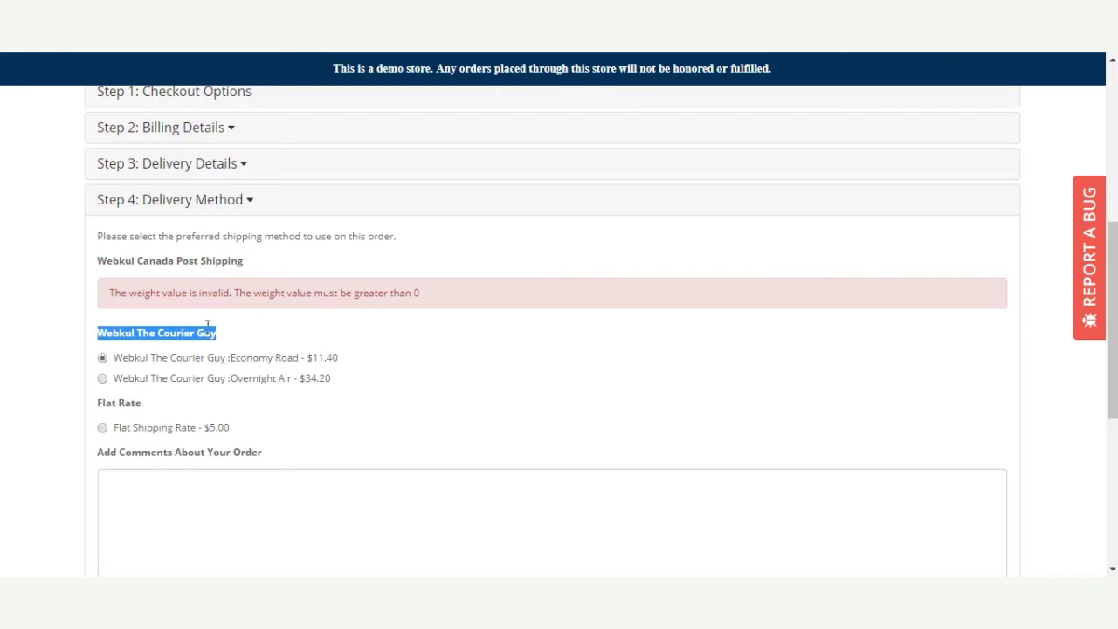
{"action": "left_click", "coordinate": [242, 339]}
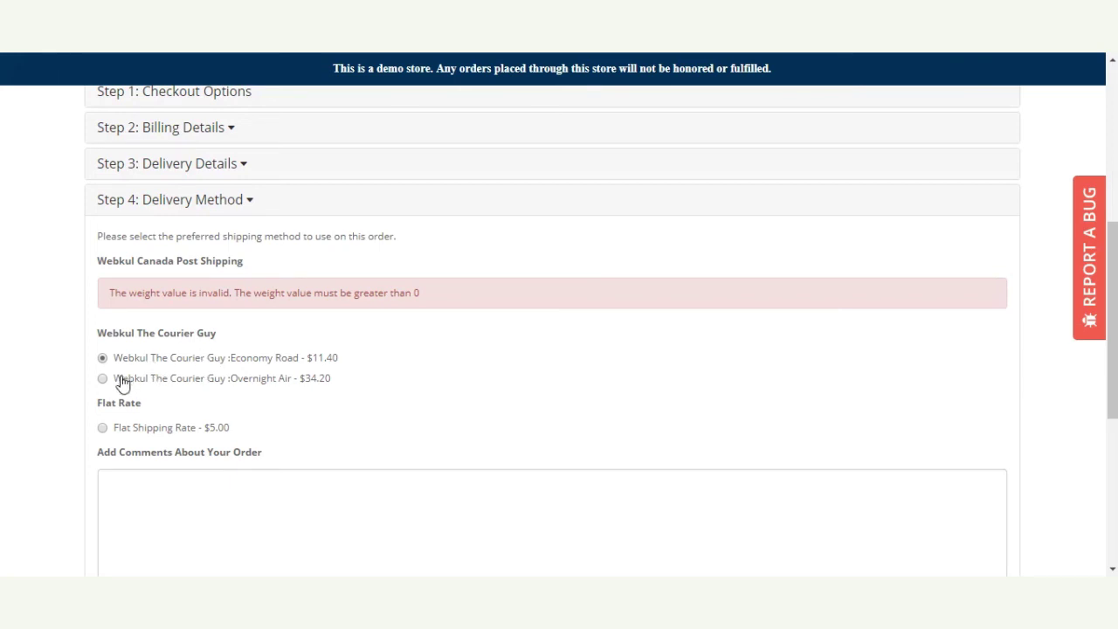
{"action": "scroll", "coordinate": [280, 480], "scroll_direction": "down", "scroll_amount": 3}
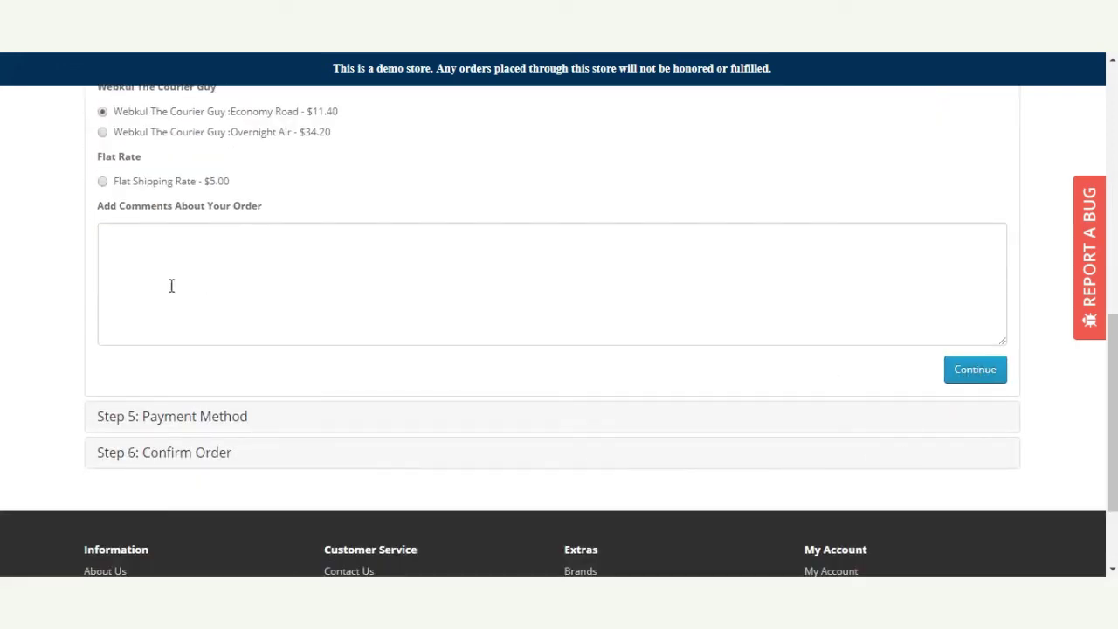
{"action": "left_click", "coordinate": [965, 371]}
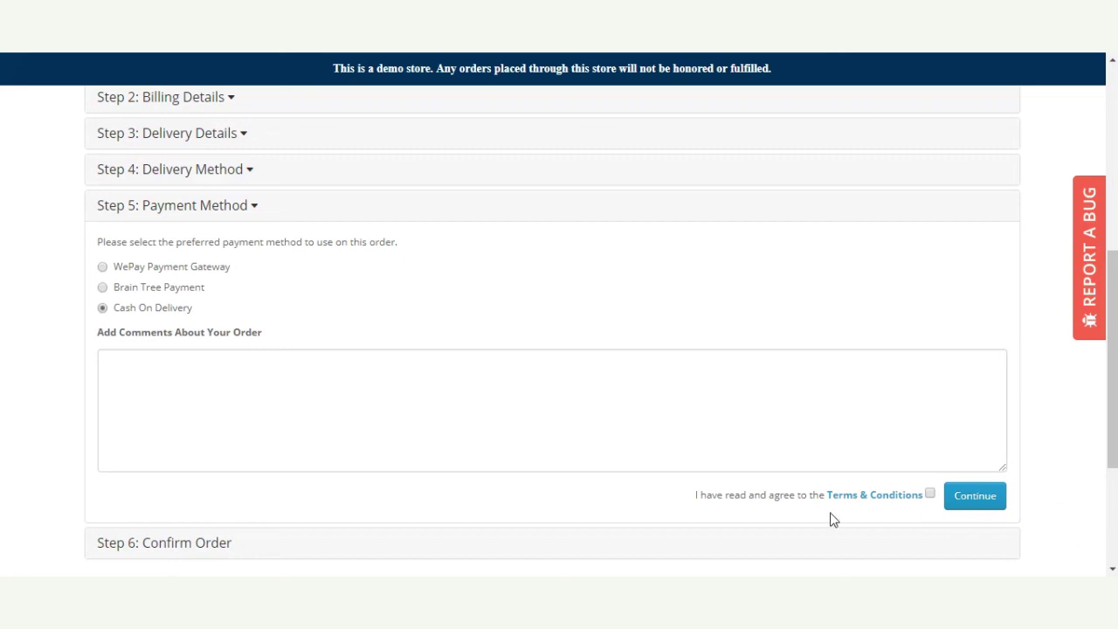
Agree to the Terms & Conditions and continue with Cash On Delivery as the payment method
{"action": "left_click", "coordinate": [930, 495]}
{"action": "left_click", "coordinate": [973, 499]}
{"action": "left_click", "coordinate": [975, 495]}
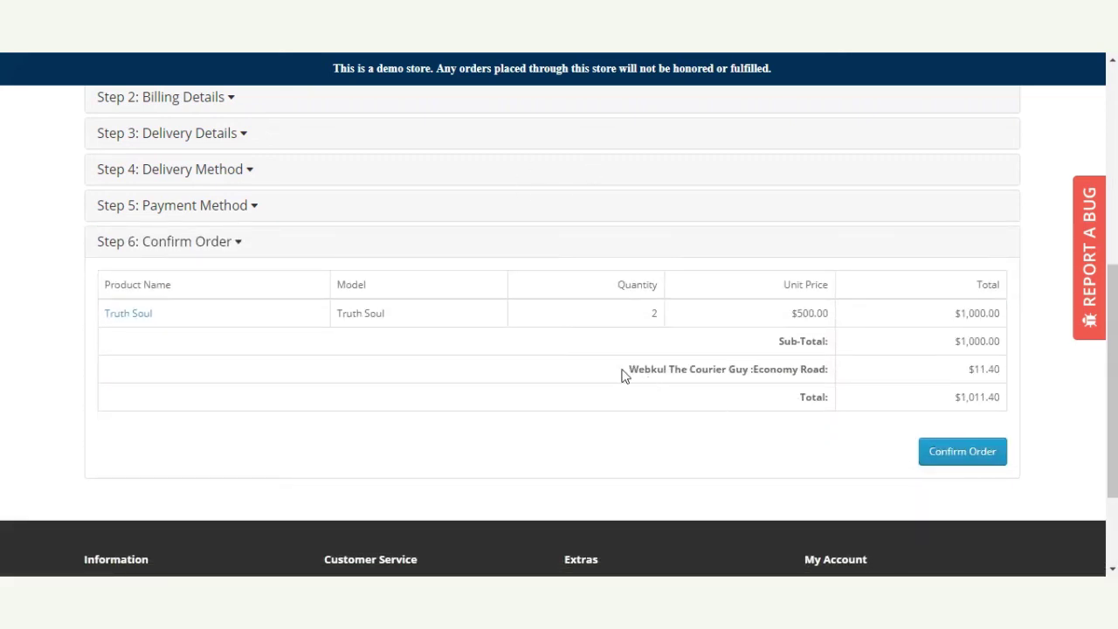
Check the Courier Guy Economy Road charge in the order summary and confirm the order
{"action": "left_click_drag", "start_coordinate": [625, 369], "coordinate": [757, 385]}
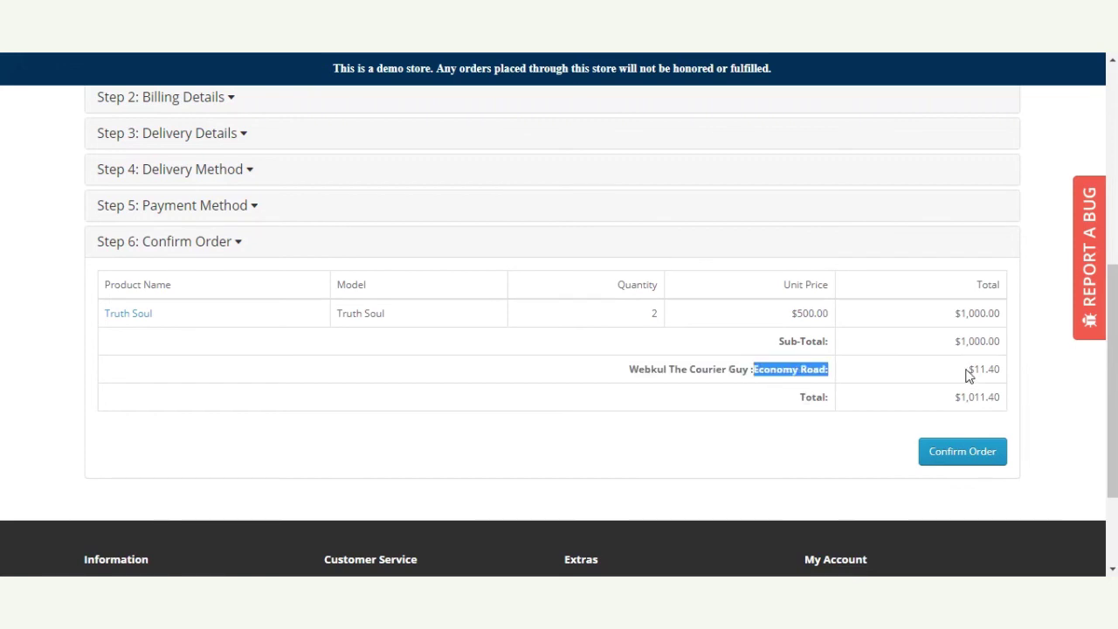
{"action": "left_click_drag", "start_coordinate": [968, 370], "coordinate": [1000, 370]}
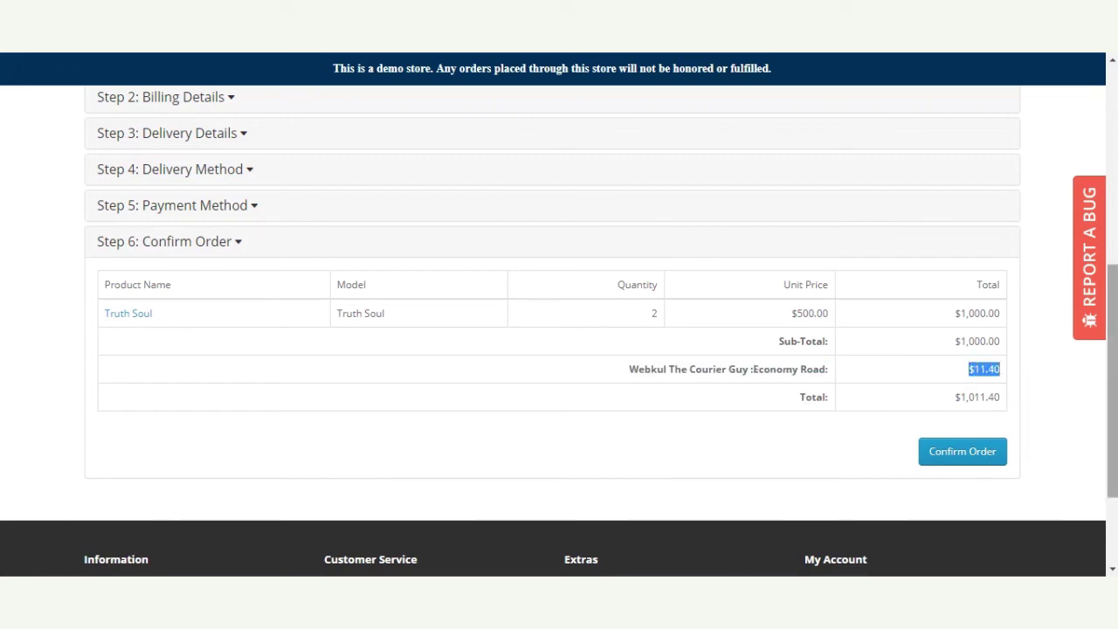
{"action": "left_click", "coordinate": [959, 456]}
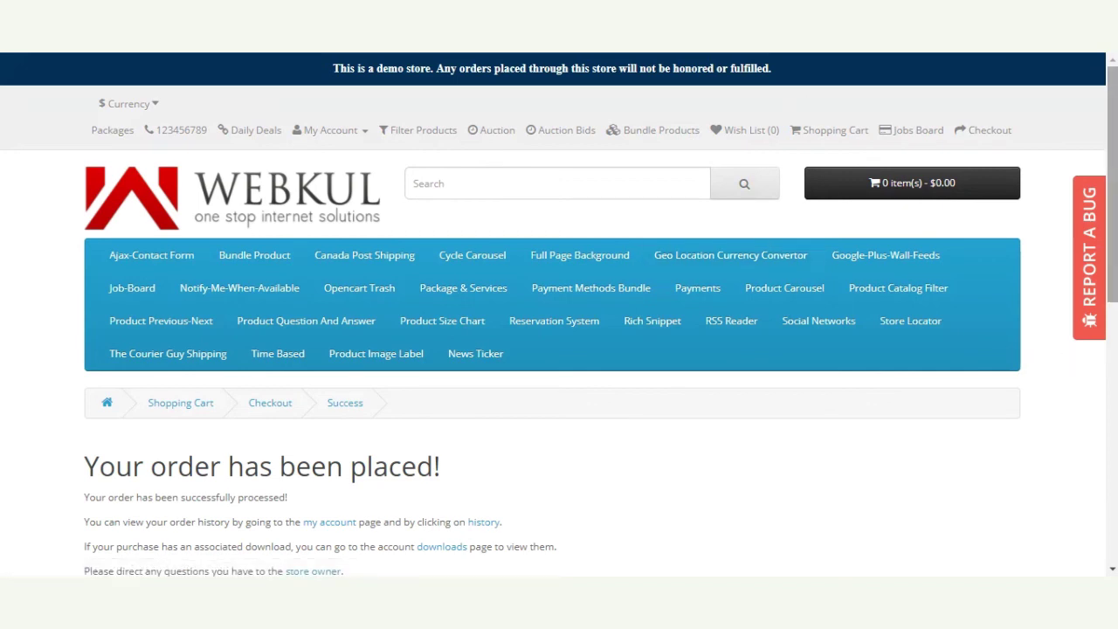
{"action": "scroll", "coordinate": [527, 315], "scroll_direction": "down", "scroll_amount": 3}
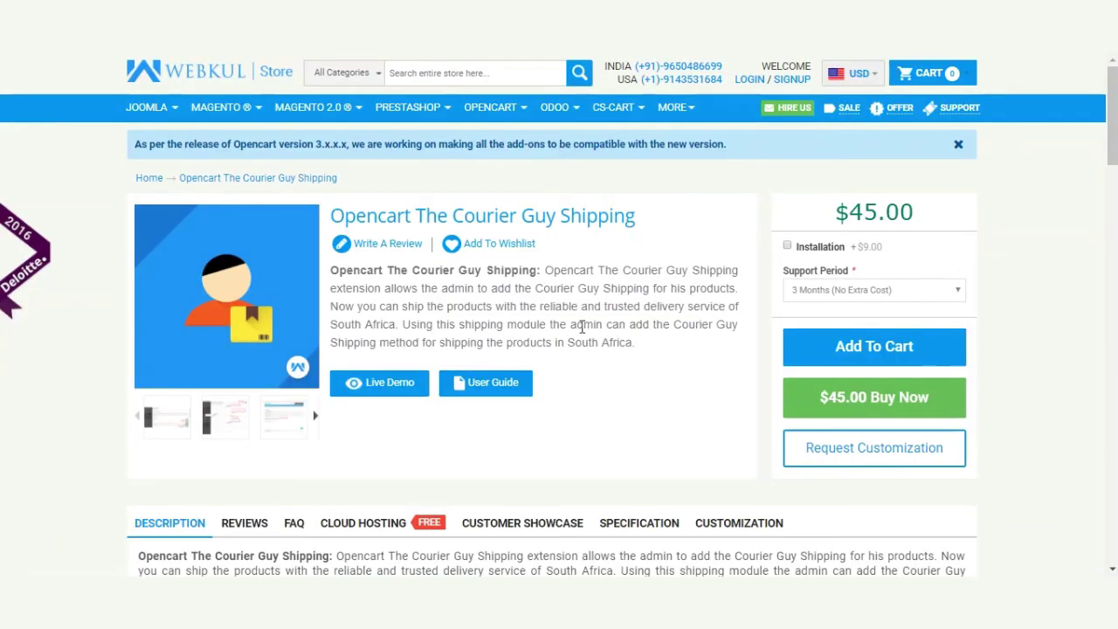
Read the Opencart The Courier Guy Shipping extension's description on the Webkul Store page
{"action": "left_click_drag", "start_coordinate": [545, 270], "coordinate": [734, 272]}
{"action": "left_click", "coordinate": [583, 322]}
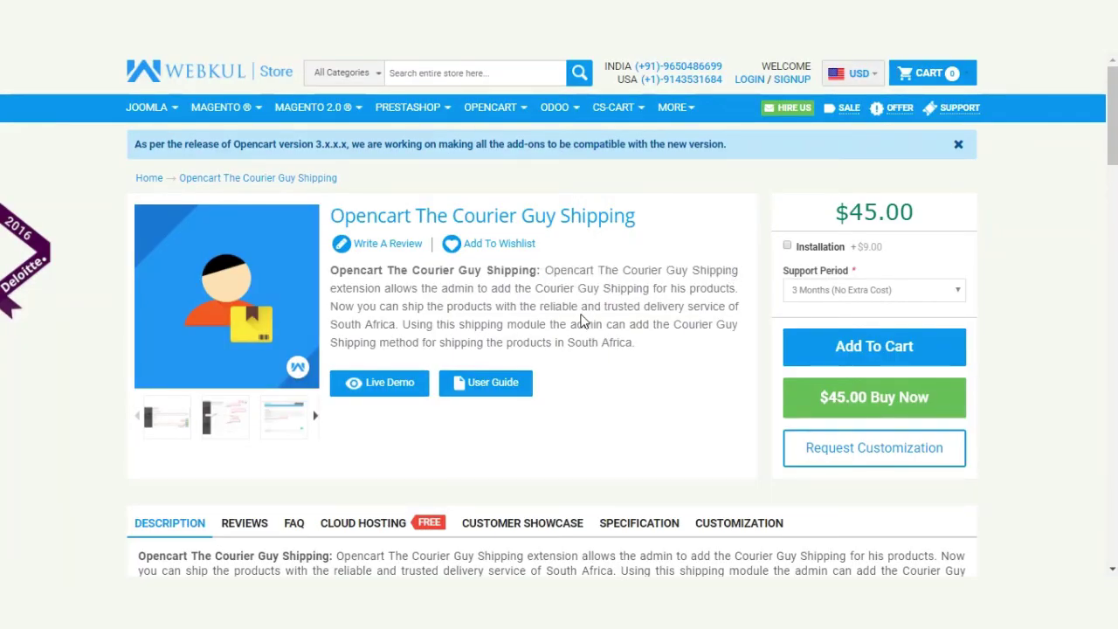